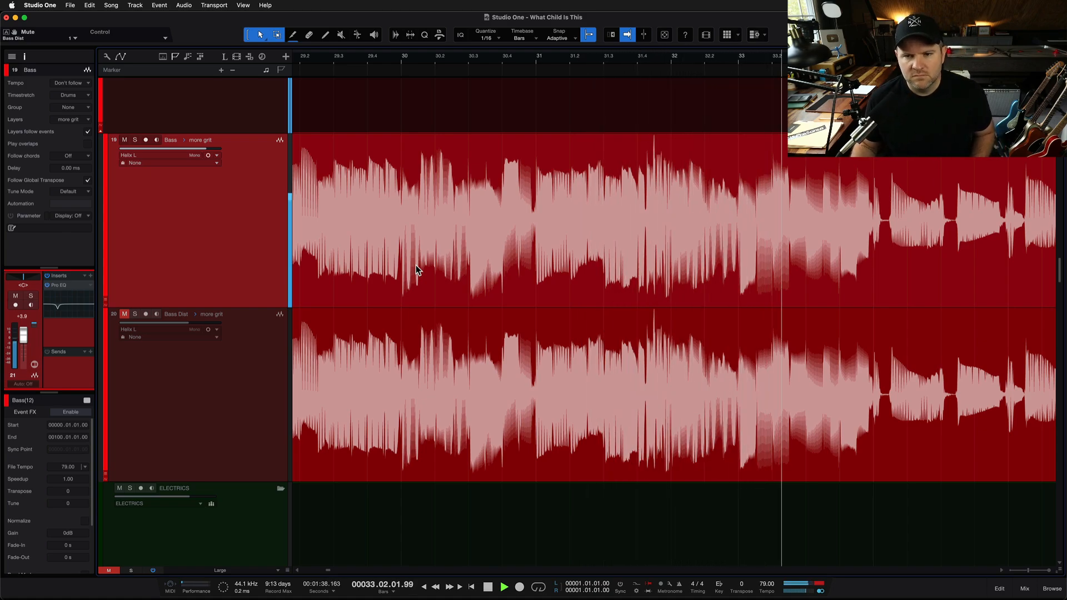
# - Listen to the Bass track on its own by soloing it for playback, then release the solo
pyautogui.press('space')
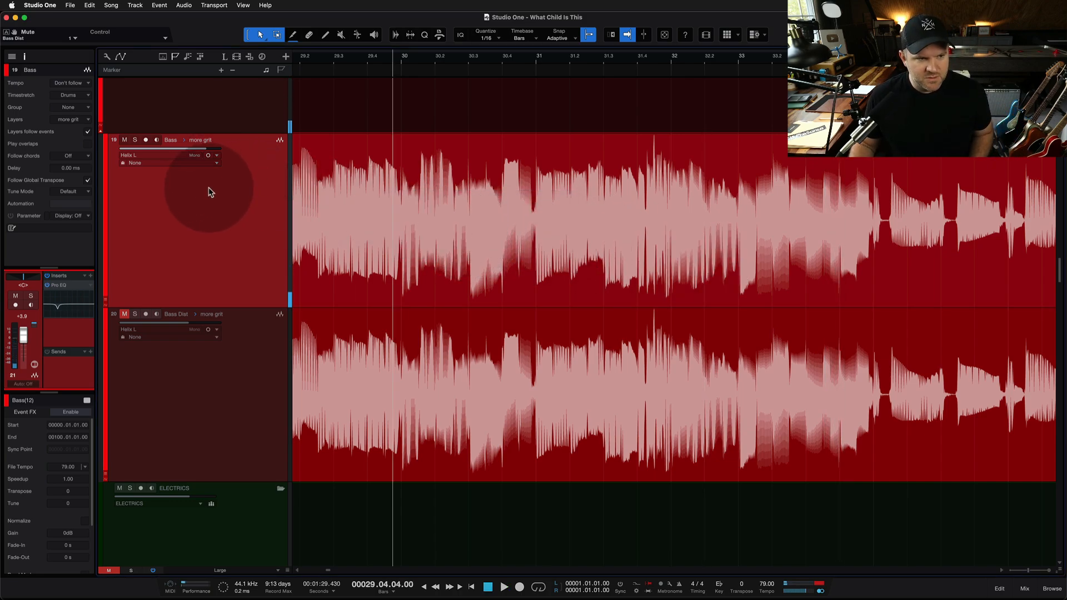
pyautogui.press('s')
pyautogui.press('space')
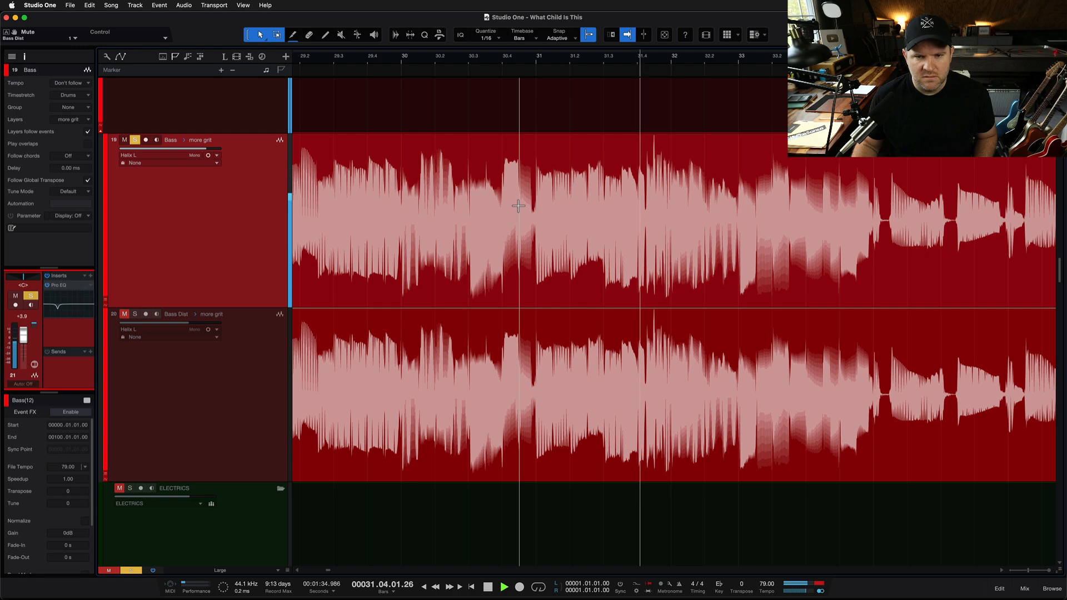
pyautogui.press('space')
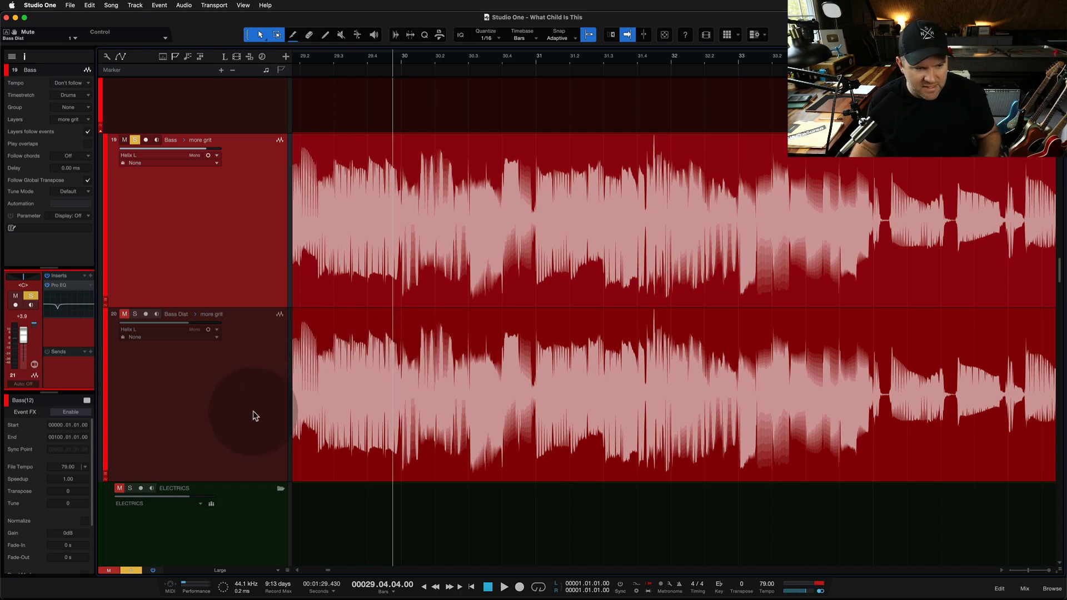
pyautogui.press('s')
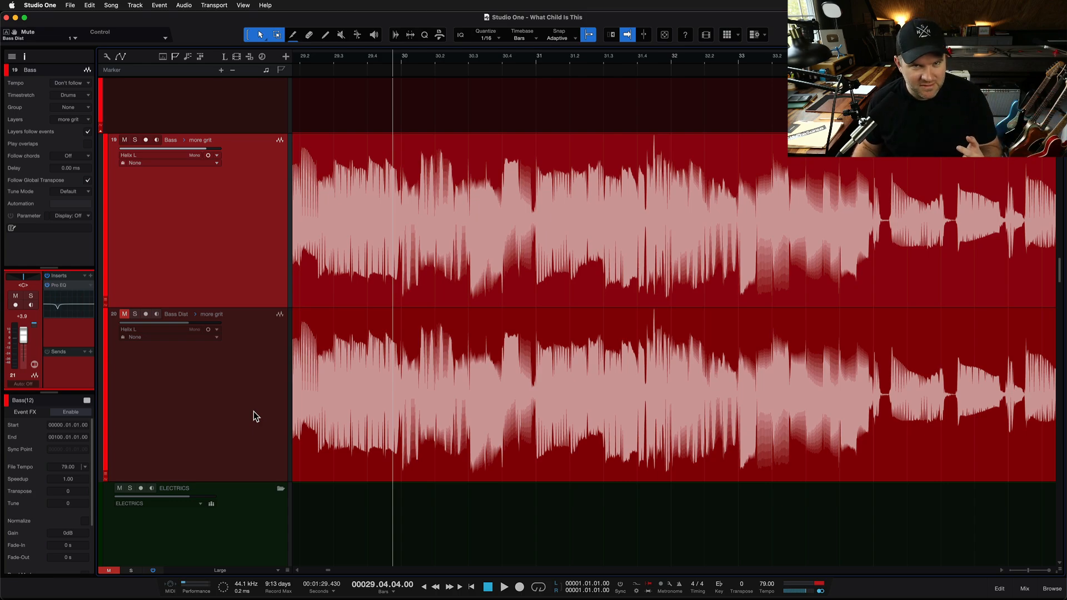
# - Open the RedlightDist insert of the Bass Dist track and reposition its window over the arrangement
pyautogui.click(254, 412)
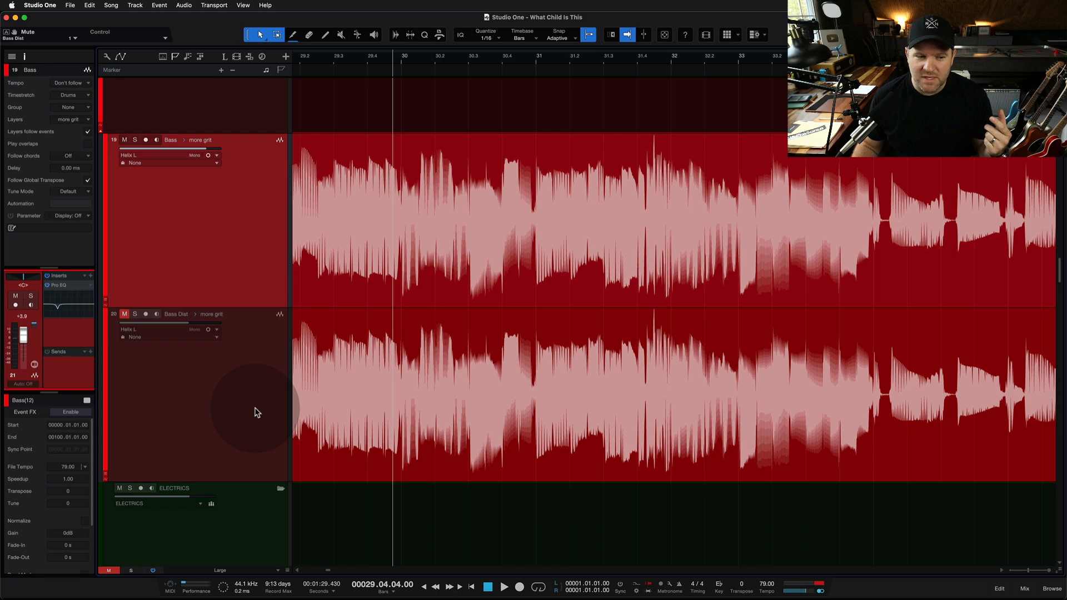
pyautogui.click(256, 412)
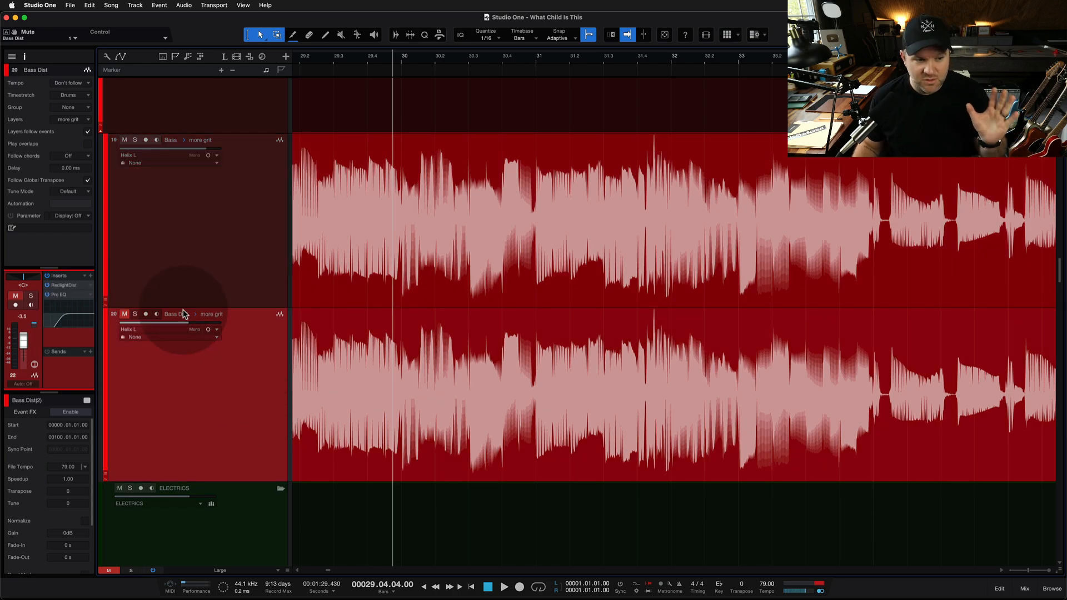
pyautogui.click(72, 289)
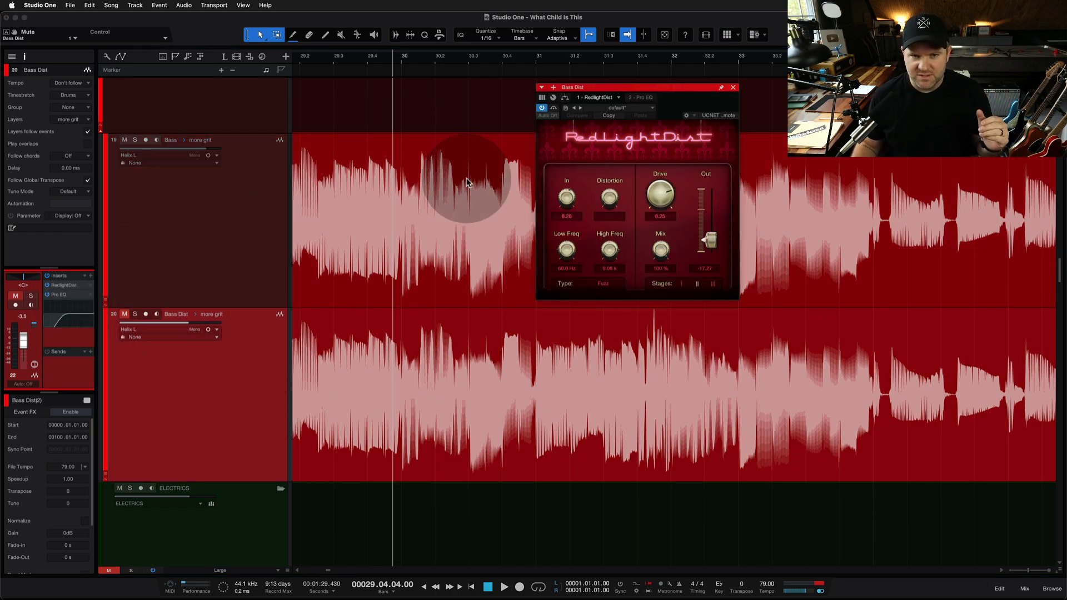
pyautogui.moveTo(654, 93); pyautogui.dragTo(454, 173)
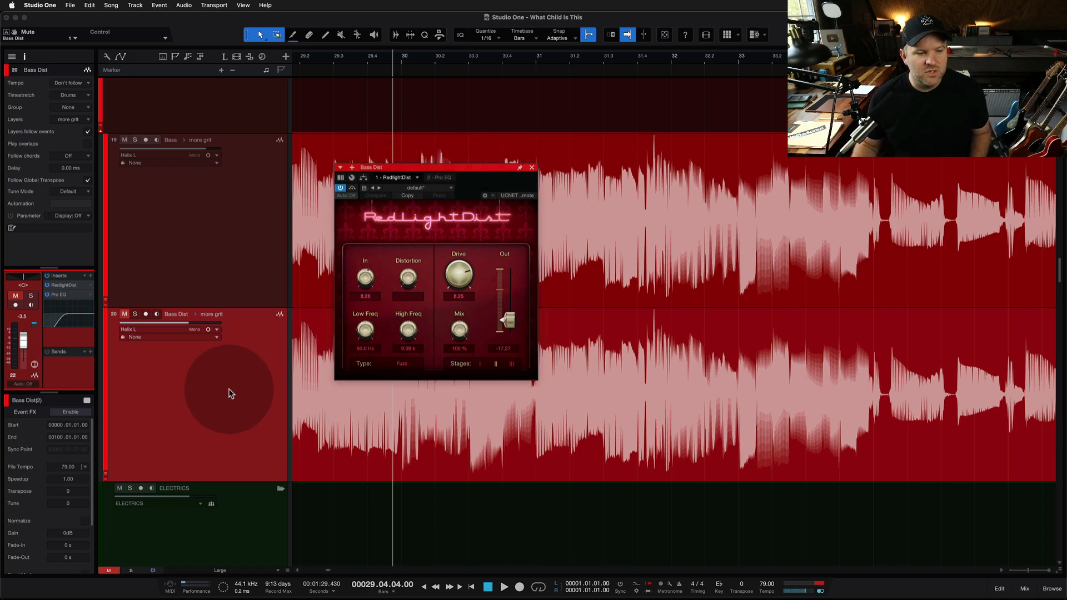
# - Compare the Bass track's Pro EQ with the Bass Dist track's RedlightDist and check the Bass track's duplication options
pyautogui.click(193, 220)
pyautogui.click(184, 238)
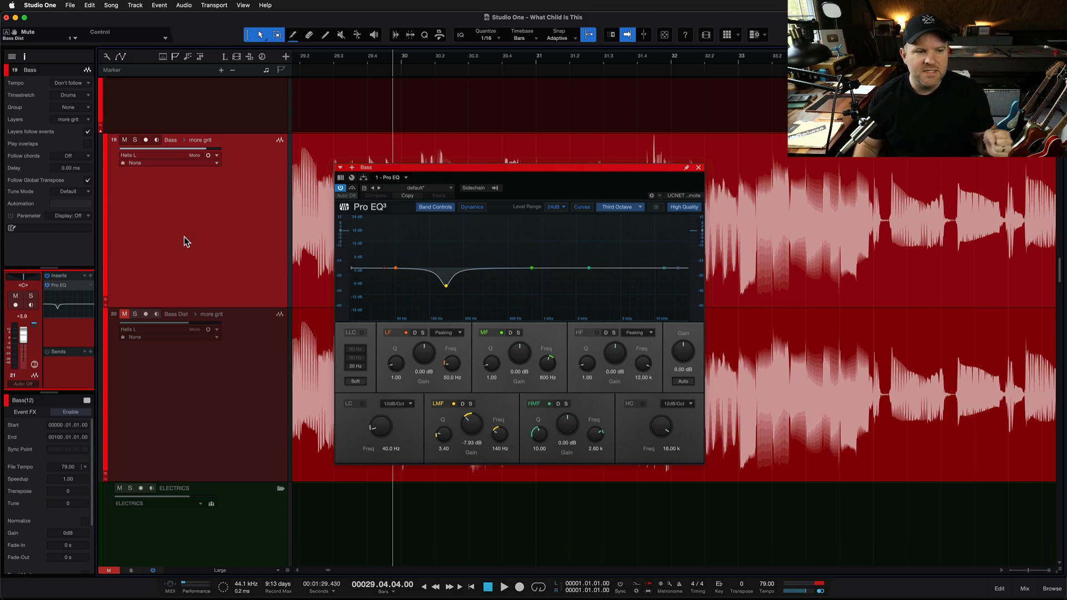
pyautogui.click(209, 369)
pyautogui.click(213, 384)
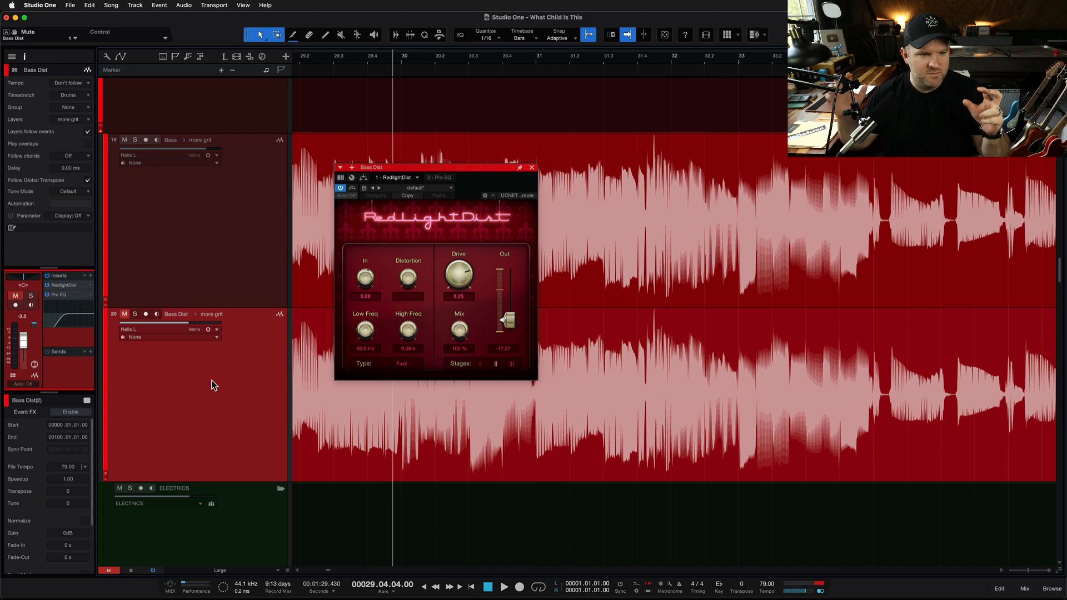
pyautogui.click(212, 248)
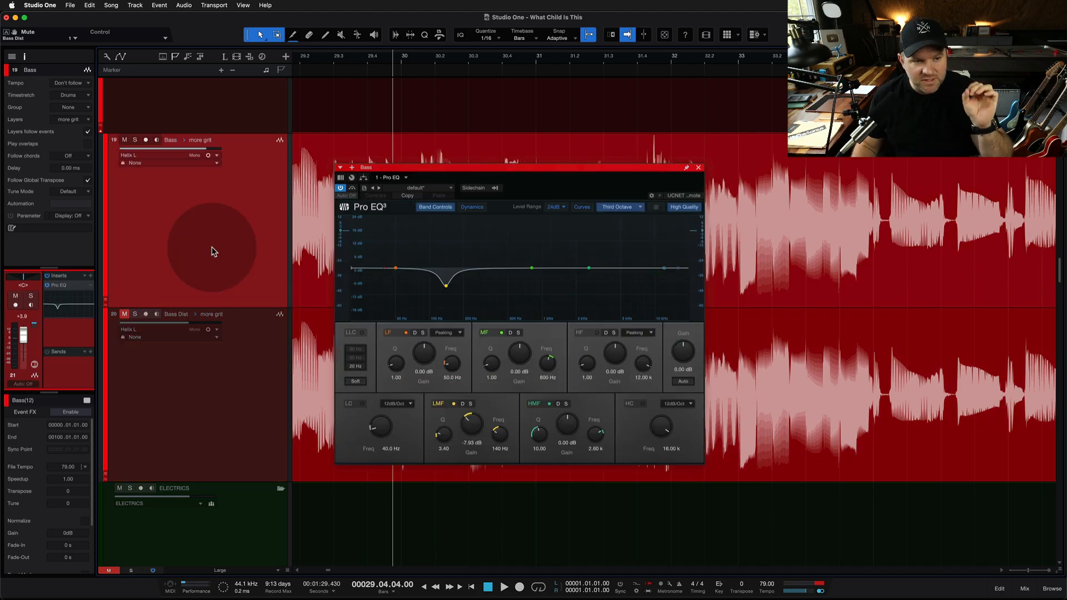
pyautogui.rightClick(212, 248)
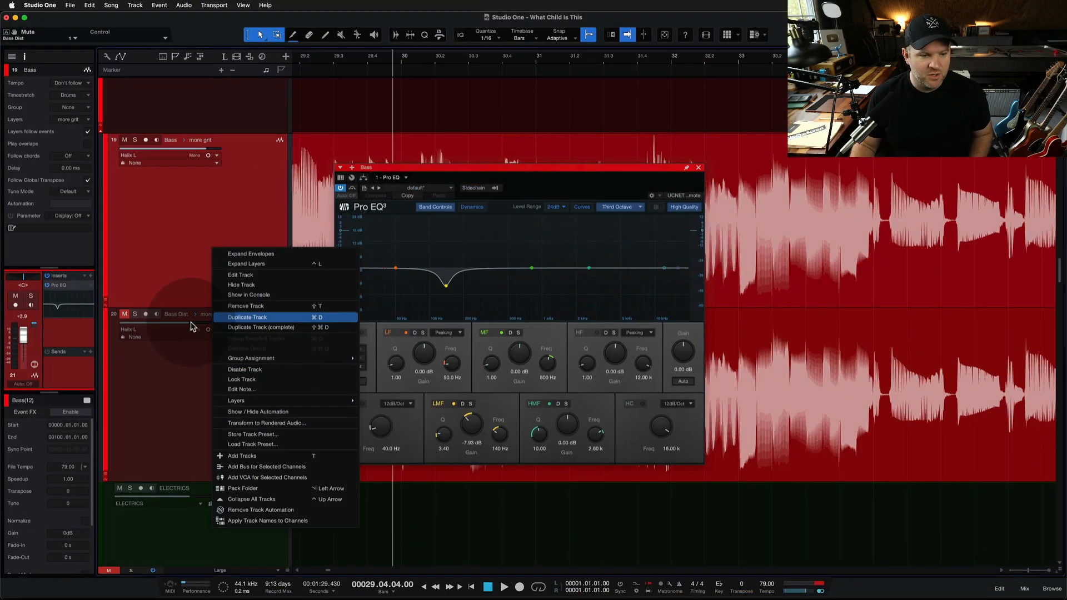
pyautogui.click(143, 376)
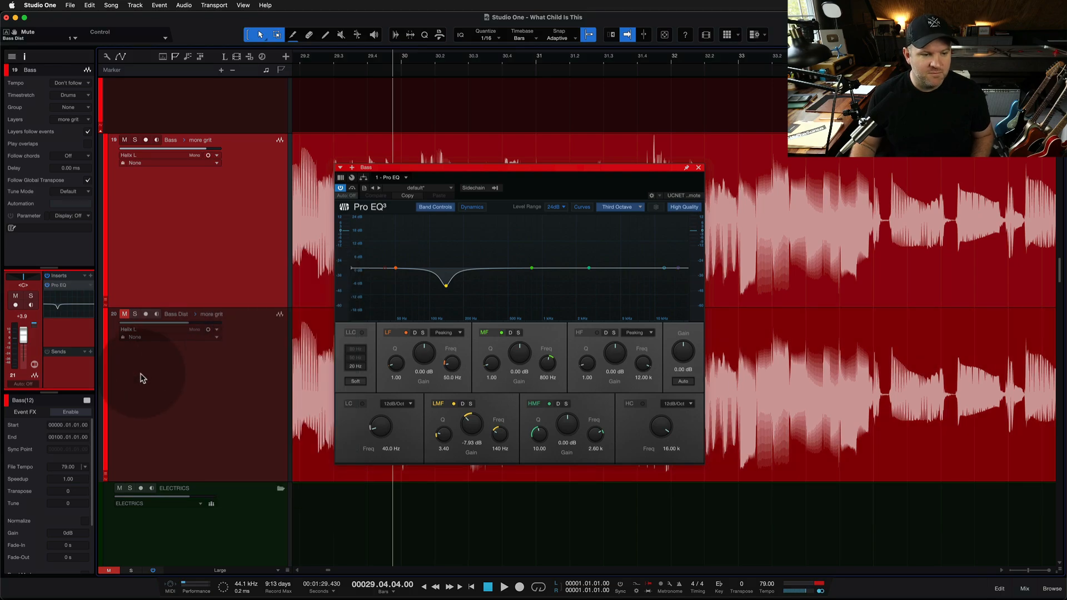
pyautogui.click(169, 379)
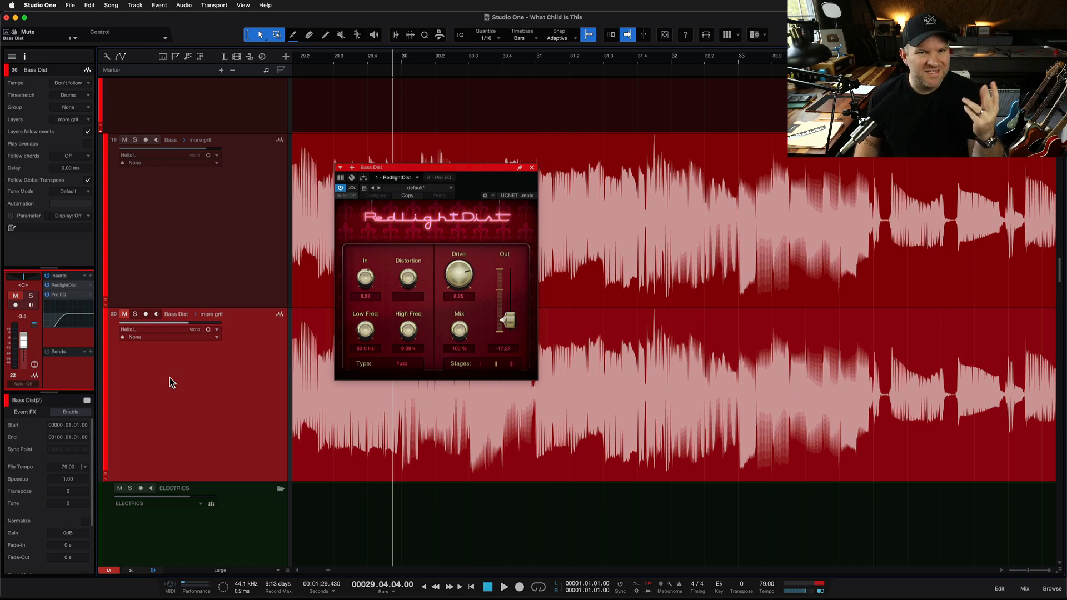
pyautogui.click(171, 368)
# - Add a Splitter after the Pro EQ in the Bass track's insert chain
pyautogui.click(200, 268)
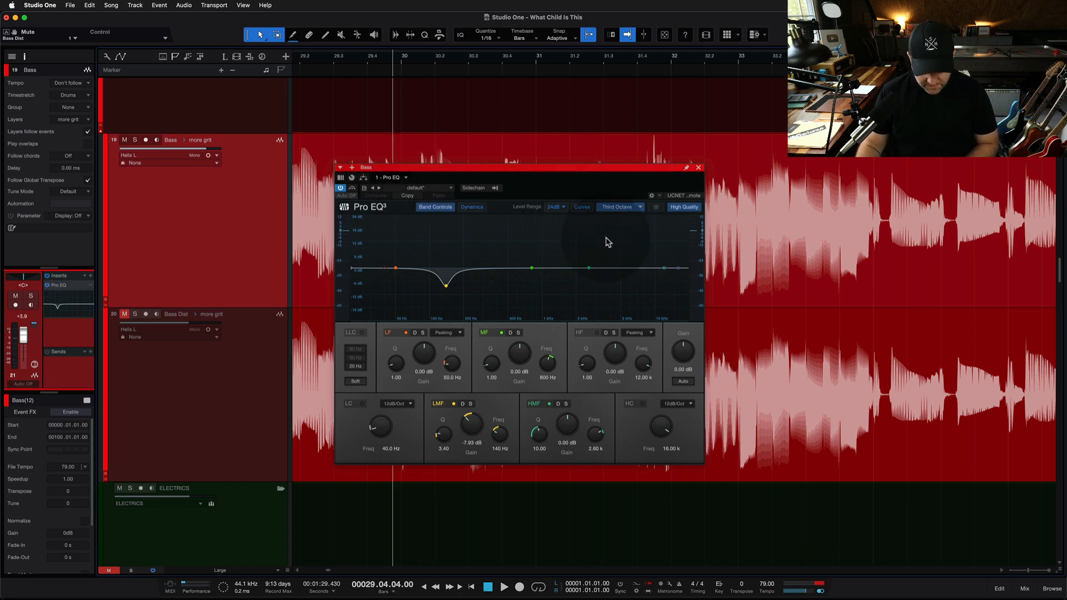
pyautogui.press('F5')
pyautogui.scroll(-15, 895, 311)
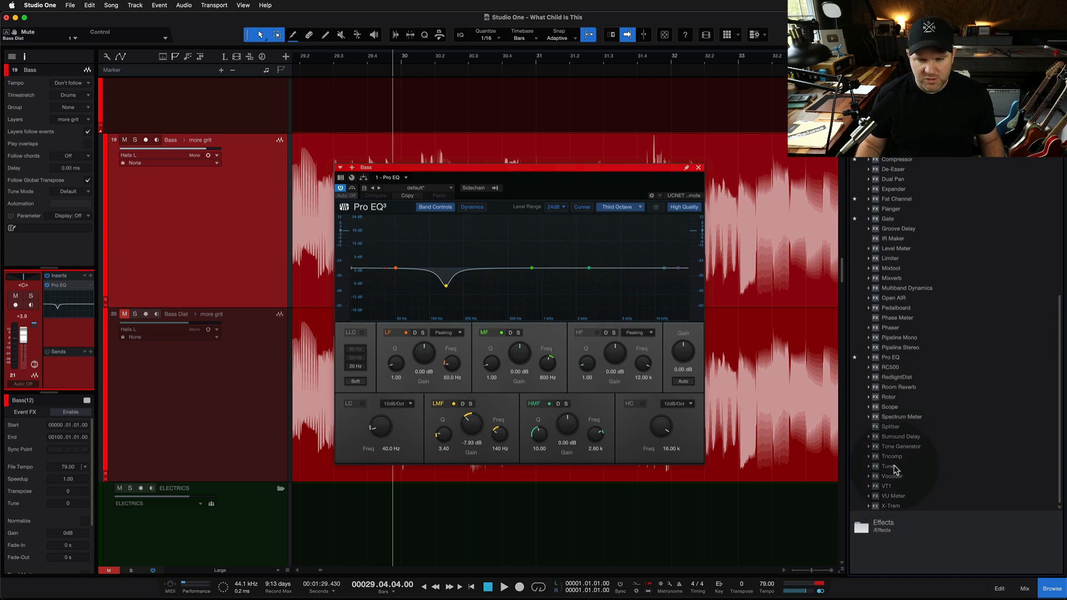
pyautogui.moveTo(891, 426); pyautogui.dragTo(421, 179)
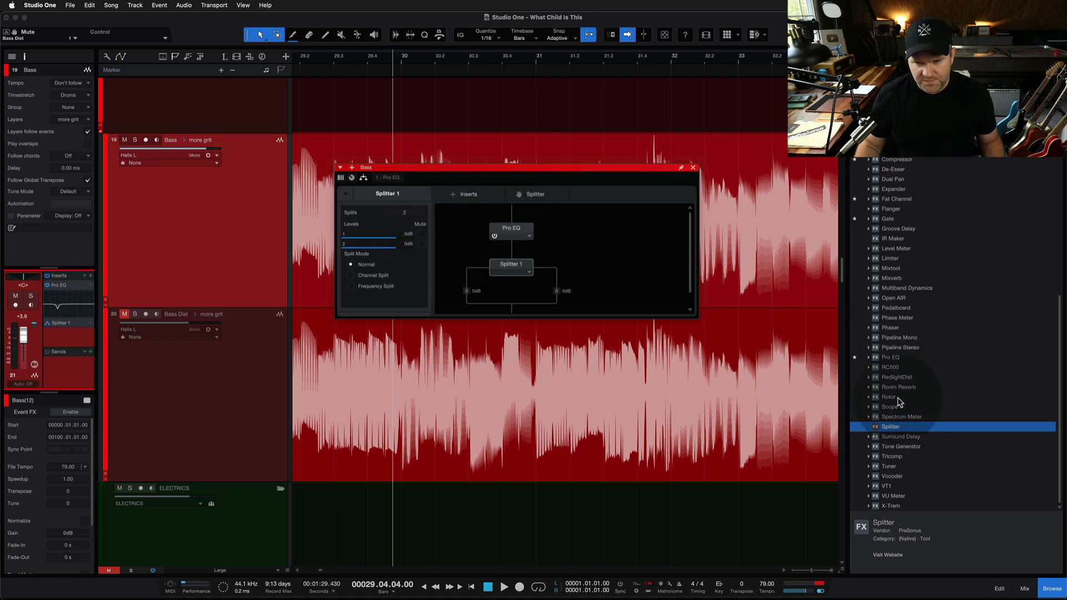
# - Place a RedlightDist followed by a second Pro EQ in one branch of the Bass track's Splitter
pyautogui.moveTo(891, 380); pyautogui.dragTo(558, 298)
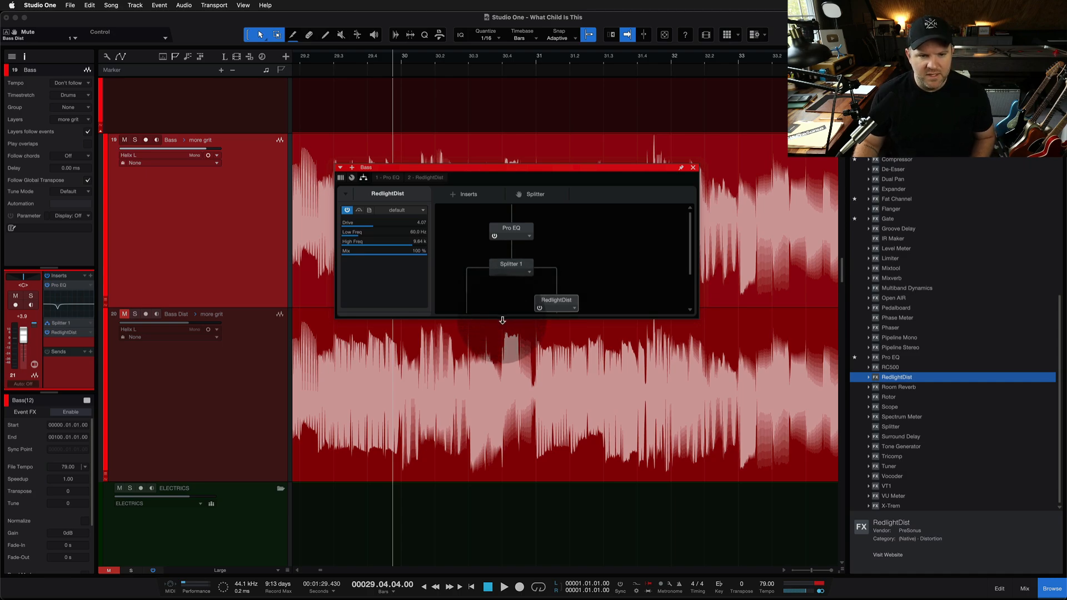
pyautogui.moveTo(503, 321); pyautogui.dragTo(502, 424)
pyautogui.moveTo(891, 357); pyautogui.dragTo(559, 335)
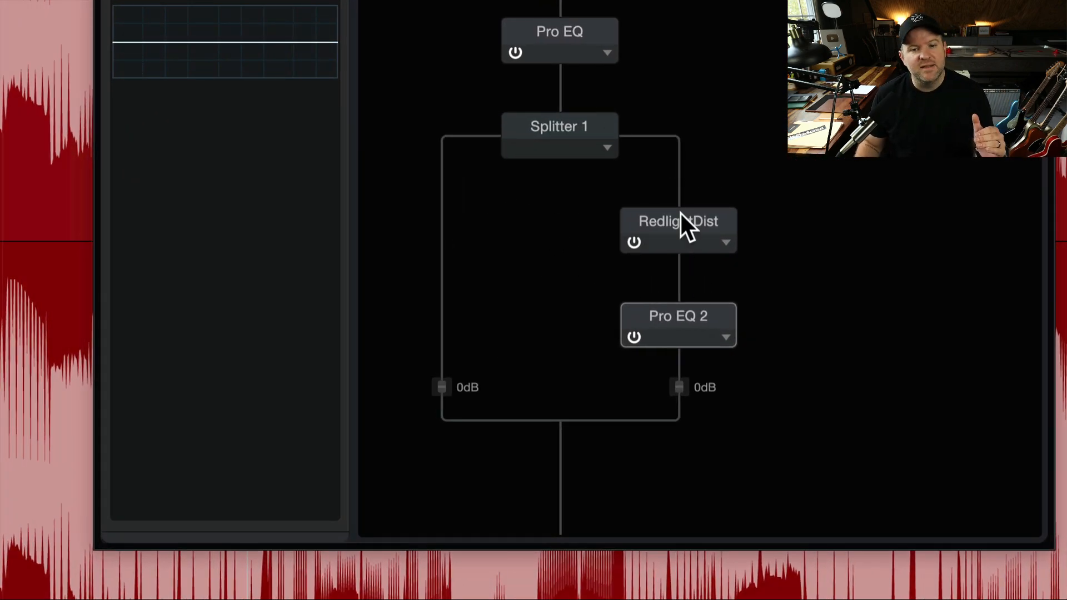
pyautogui.moveTo(674, 386); pyautogui.dragTo(716, 479)
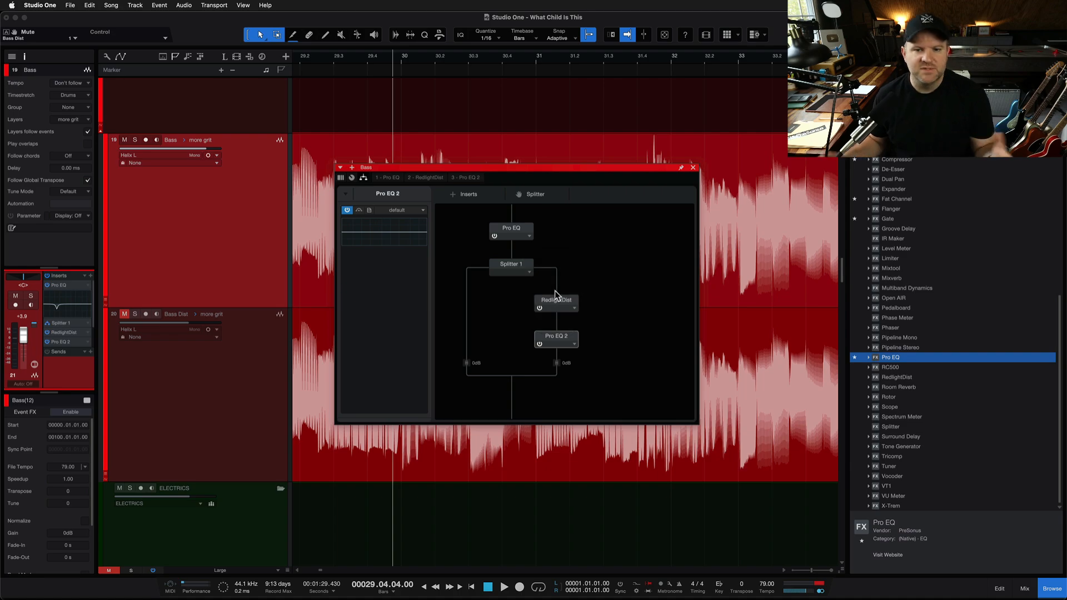
# - Remove the RedlightDist, the second Pro EQ and the Splitter from the Bass track's routing and close the plug-in window
pyautogui.click(575, 309)
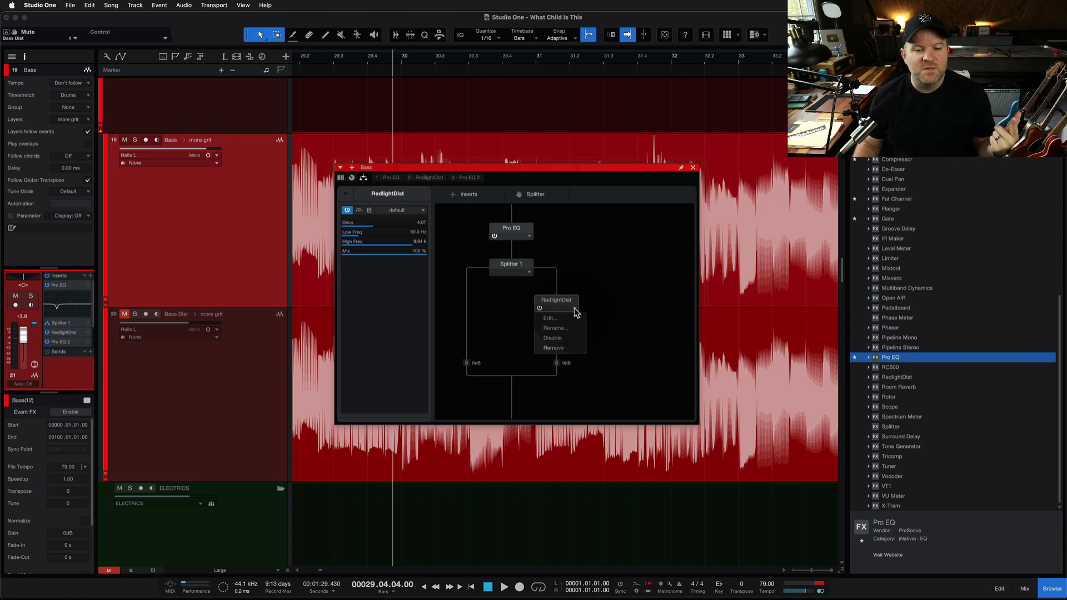
pyautogui.click(556, 348)
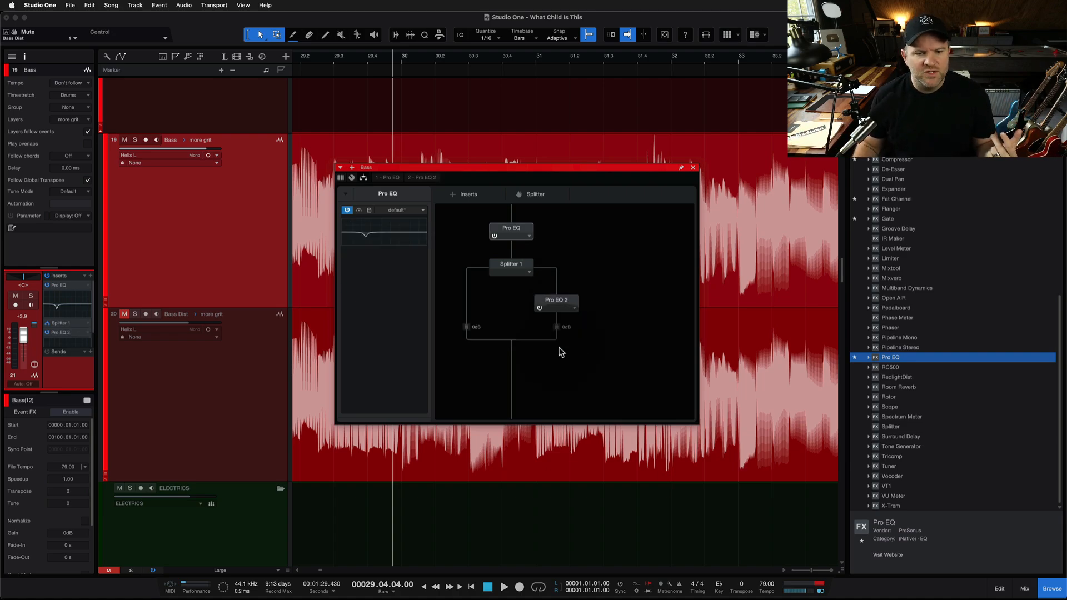
pyautogui.click(574, 309)
pyautogui.click(568, 350)
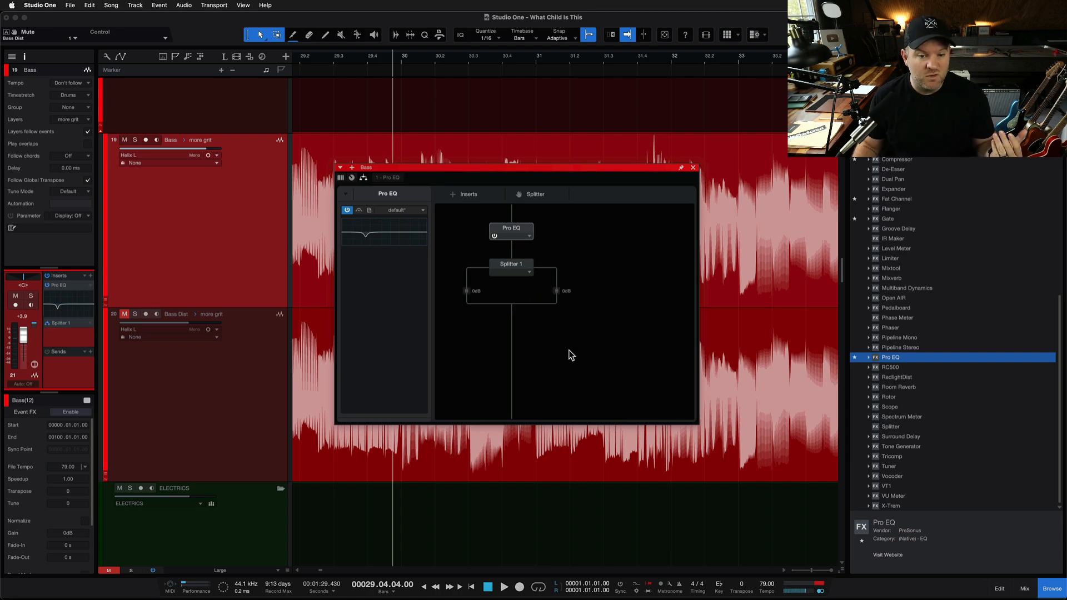
pyautogui.click(532, 273)
pyautogui.click(524, 285)
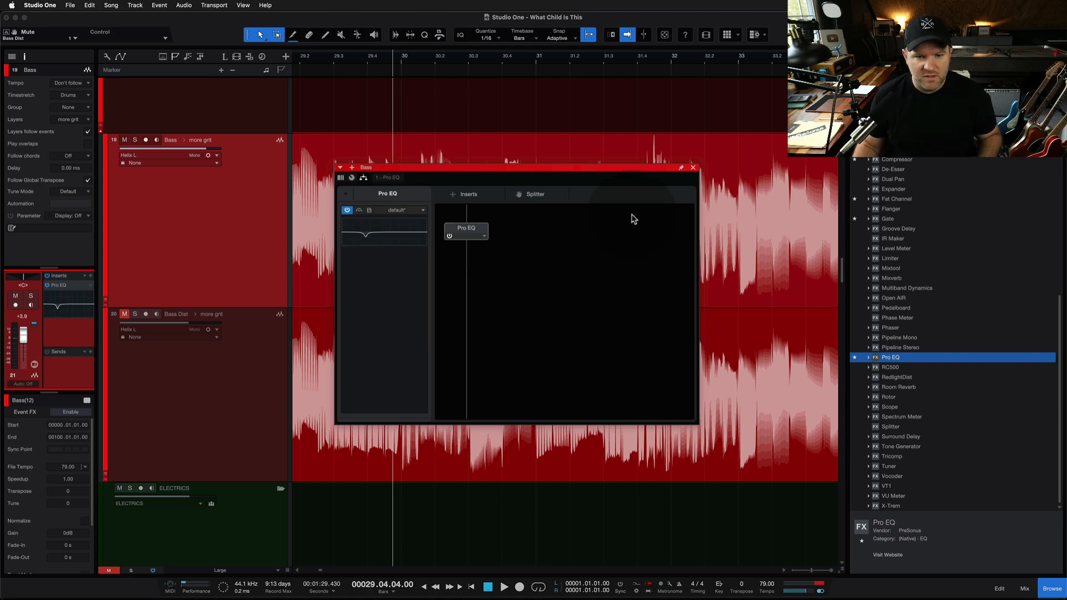
pyautogui.click(693, 167)
pyautogui.click(219, 231)
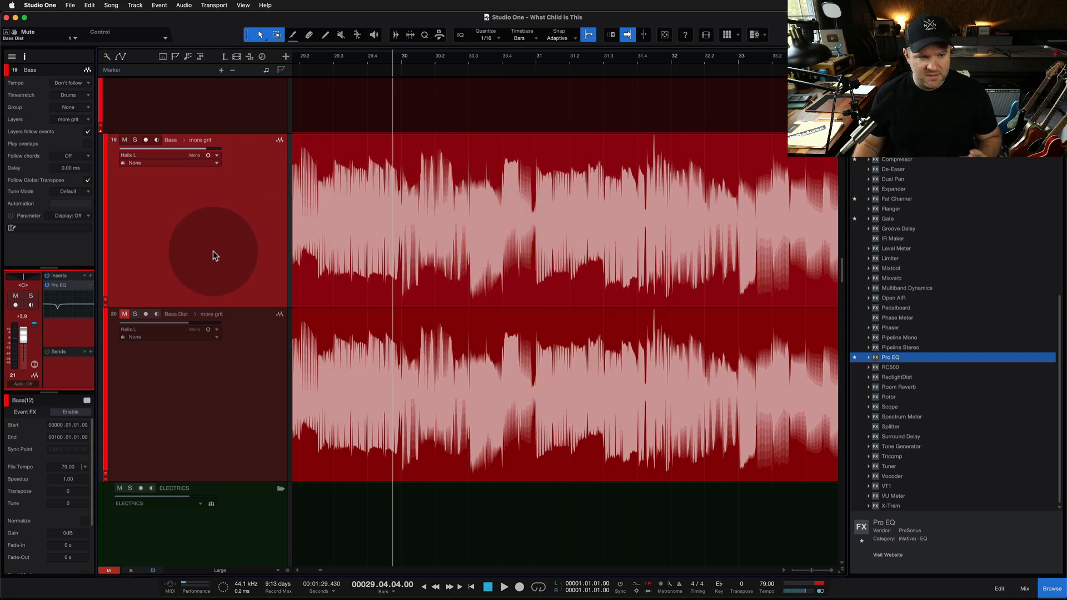
pyautogui.click(234, 362)
pyautogui.click(238, 273)
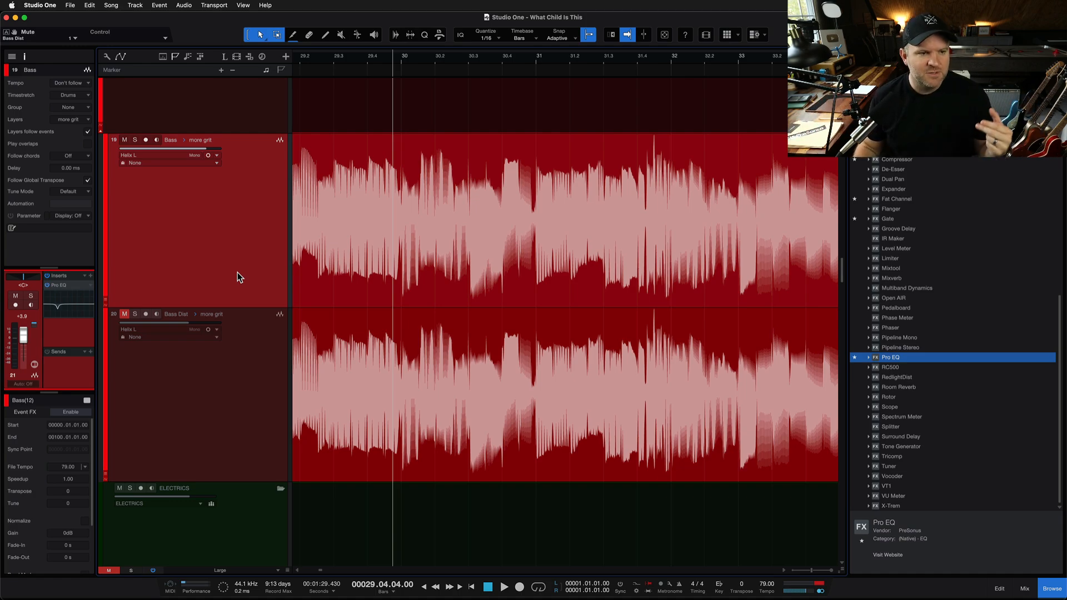
pyautogui.click(245, 362)
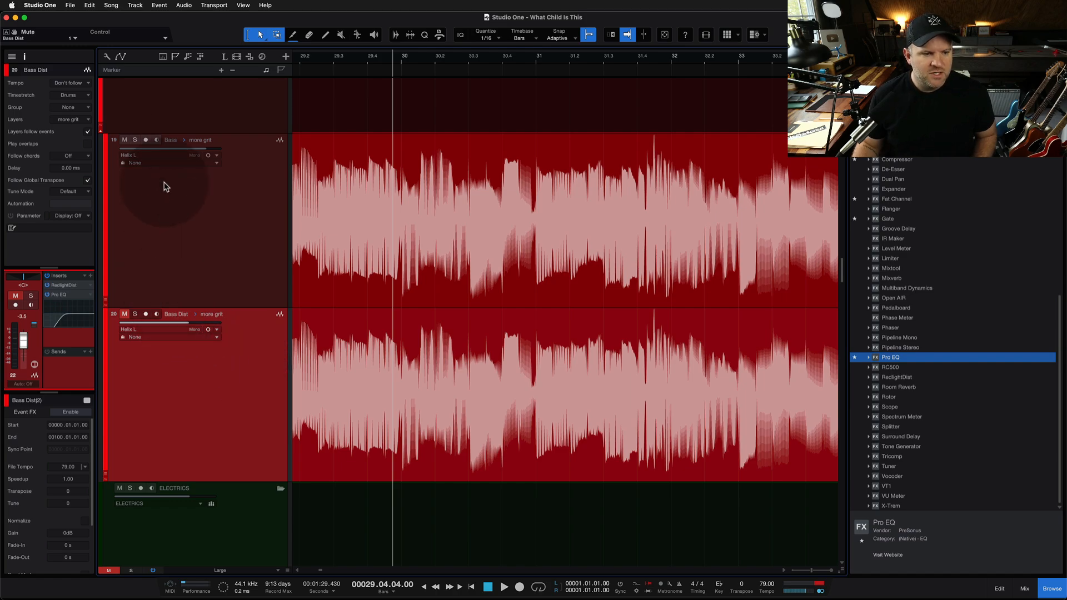
pyautogui.click(185, 215)
# - Bypass the Pro EQ and RedlightDist inserts on the Bass Dist track and unmute the track
pyautogui.click(227, 410)
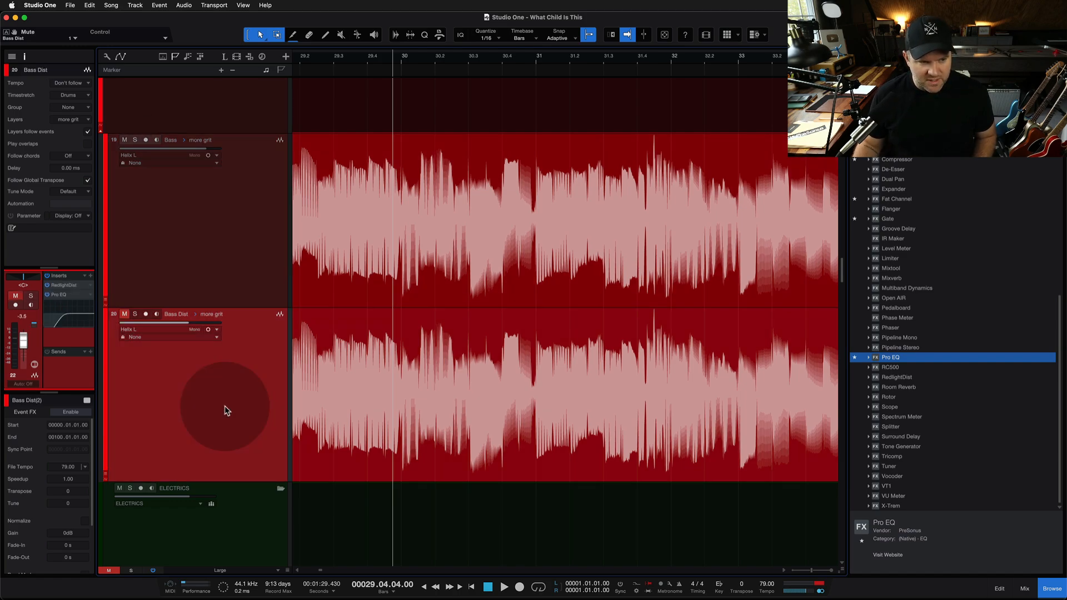
pyautogui.click(58, 285)
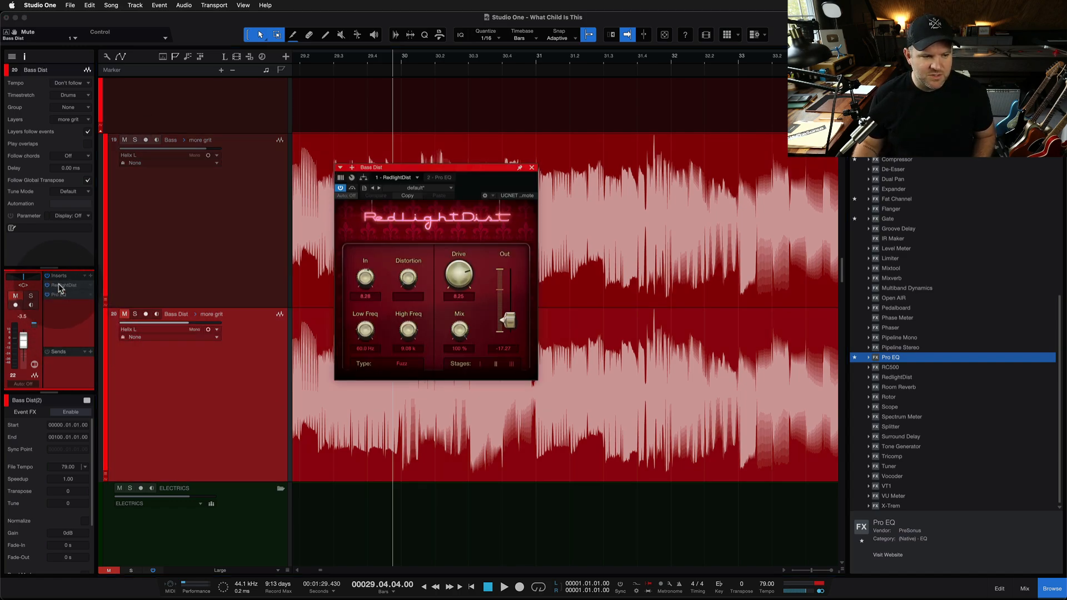
pyautogui.click(441, 176)
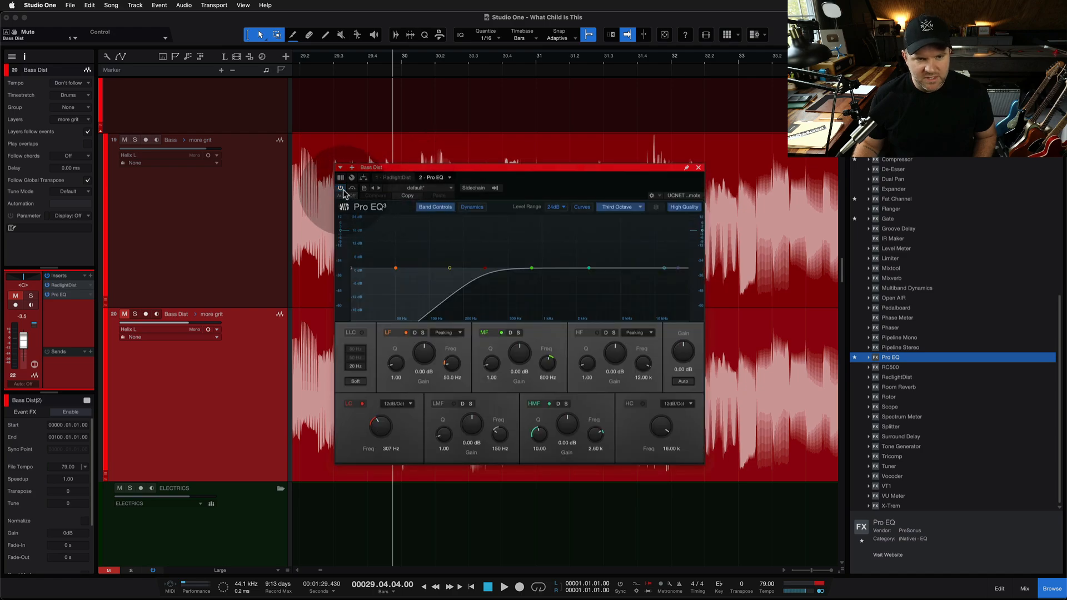
pyautogui.click(402, 178)
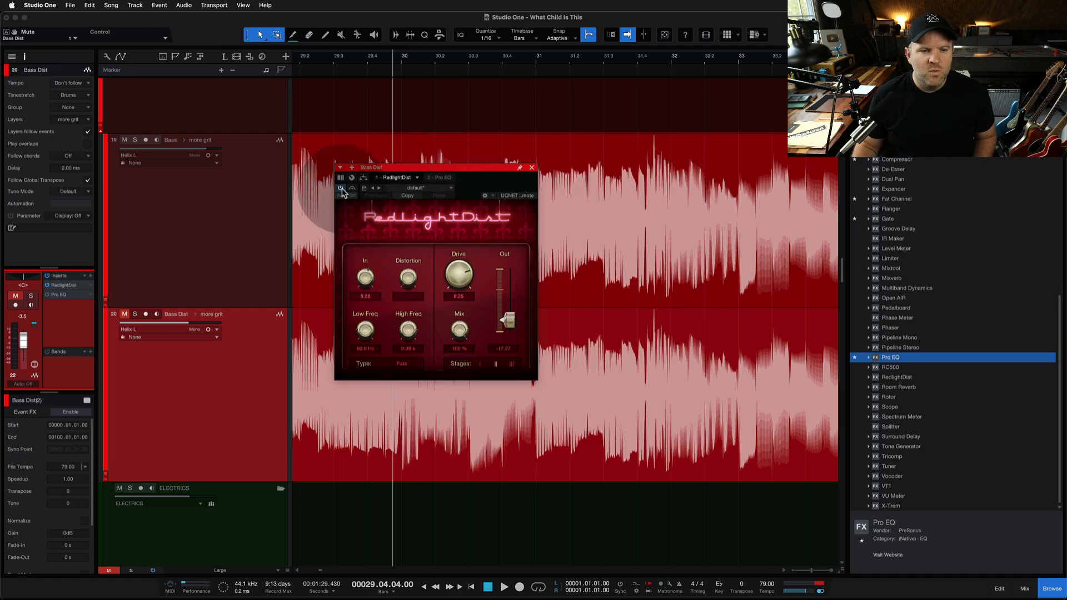
pyautogui.moveTo(401, 169); pyautogui.dragTo(330, 90)
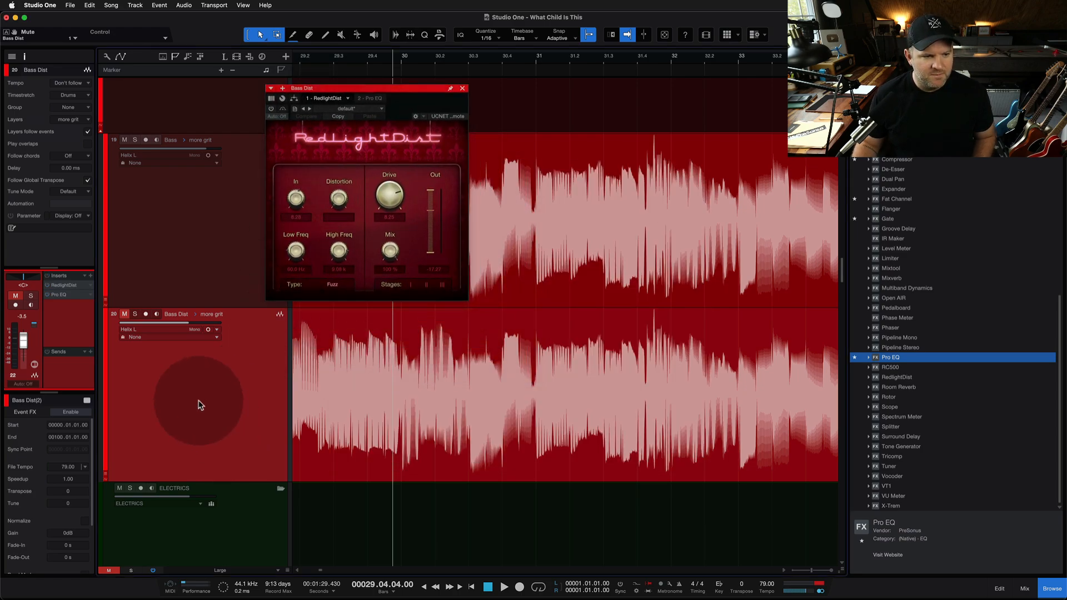
pyautogui.click(125, 315)
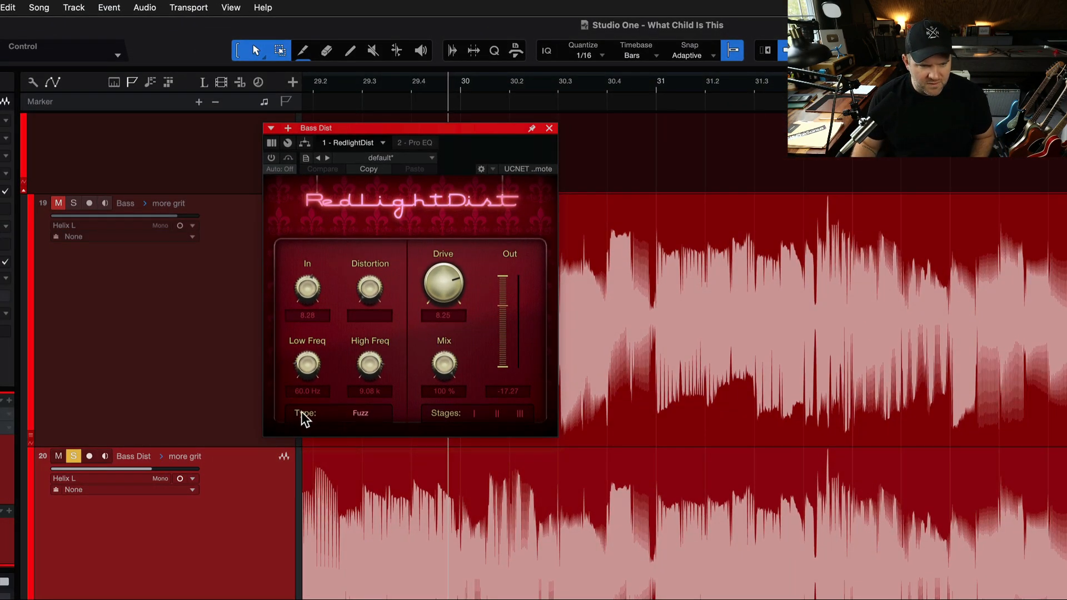
# - Activate RedlightDist on the Bass Dist track and review its available distortion types, leaving Fuzz selected
pyautogui.click(271, 158)
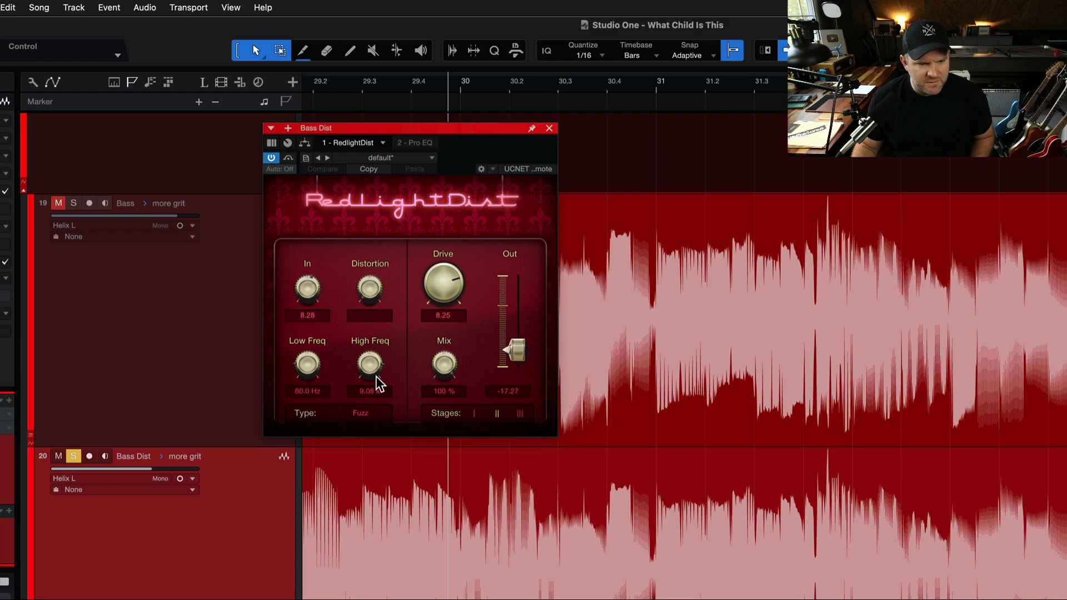
pyautogui.click(370, 425)
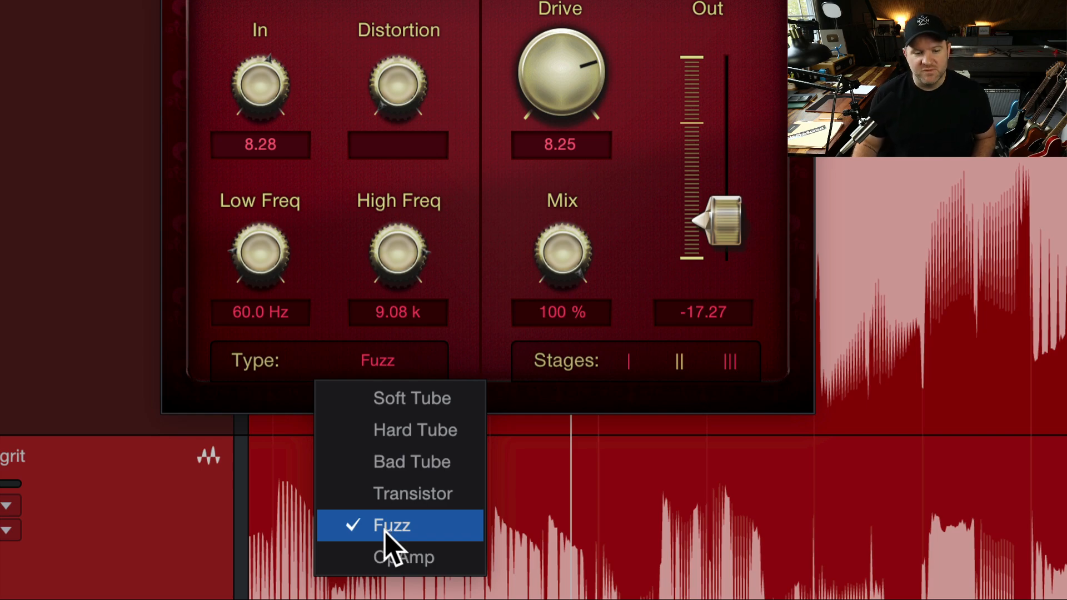
pyautogui.click(489, 220)
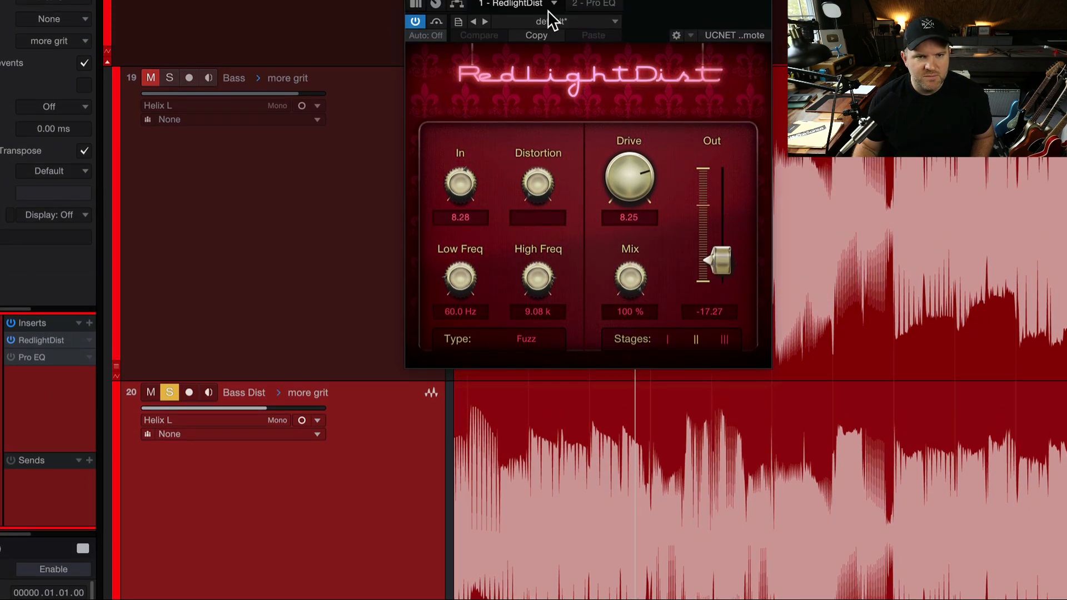
# - Play the Bass Dist track with RedlightDist bypassed and again with it activated to compare the sound
pyautogui.click(419, 22)
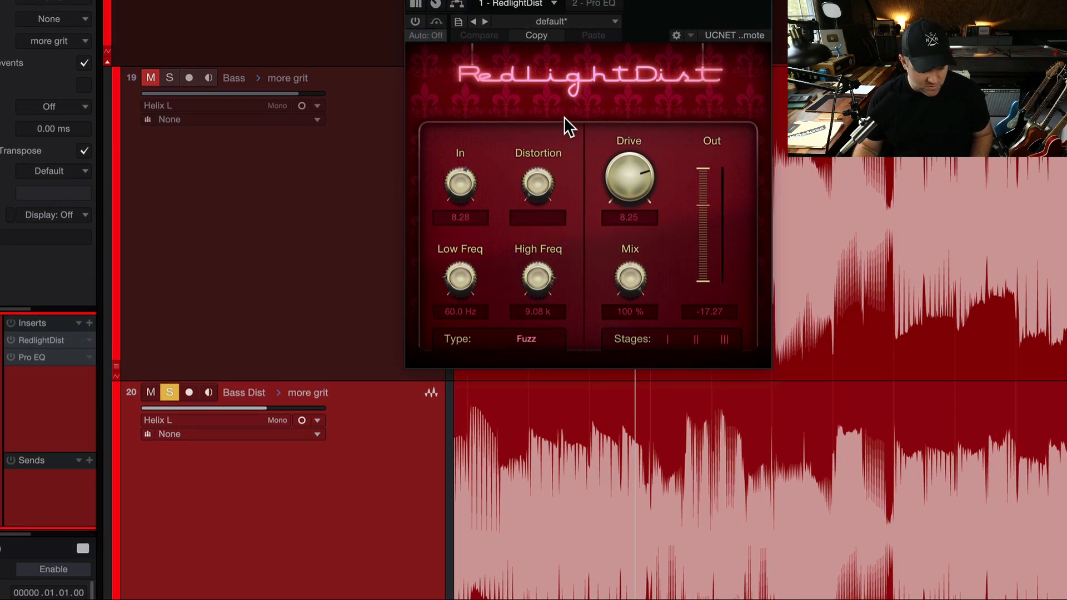
pyautogui.press('space')
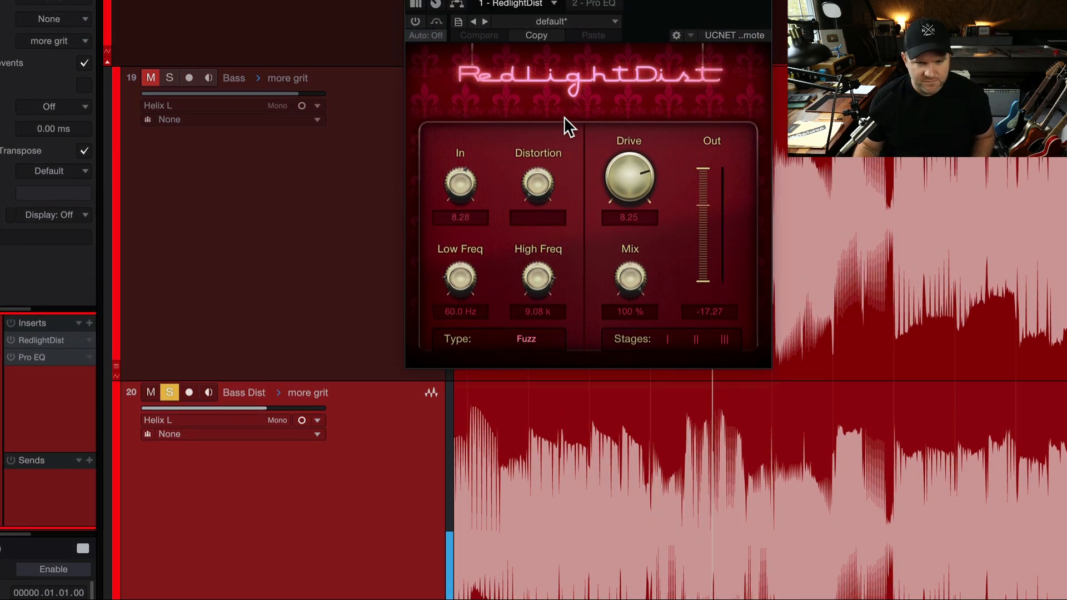
pyautogui.press('space')
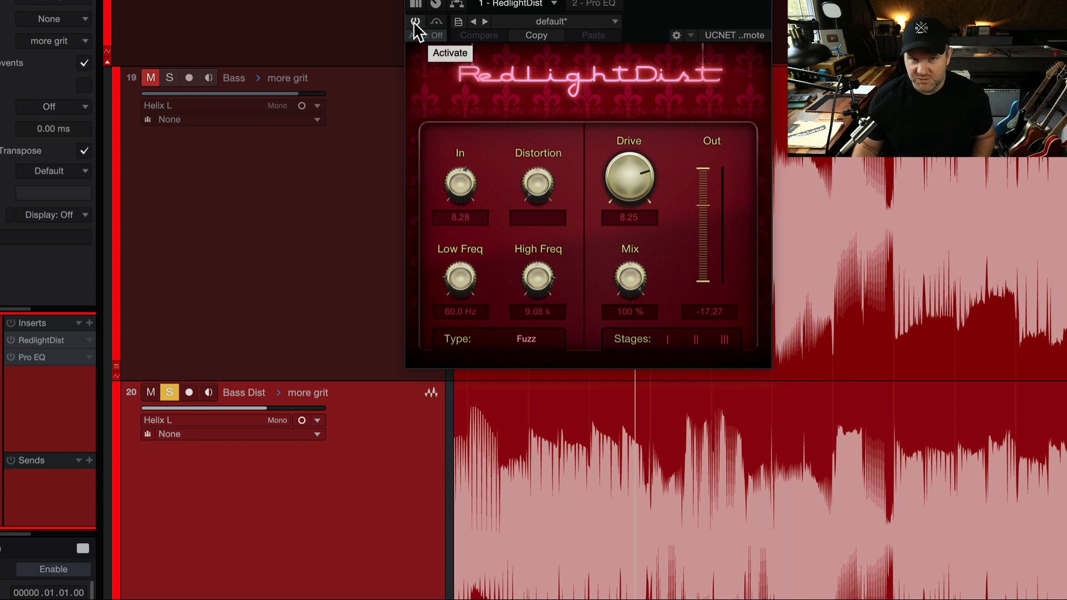
pyautogui.click(413, 22)
pyautogui.press('space')
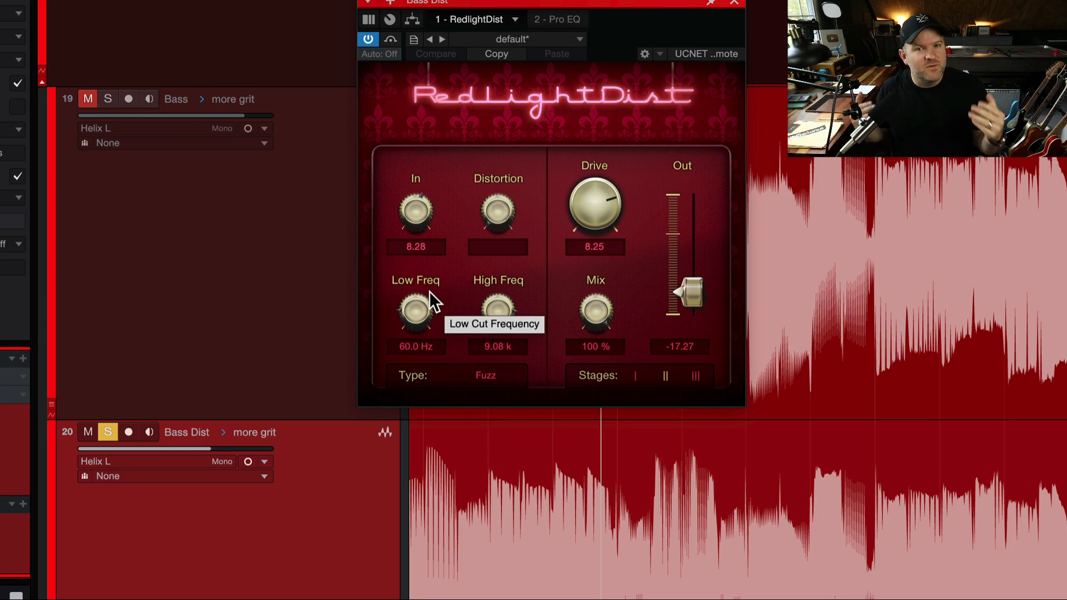
# - Try raising RedlightDist's Low Freq to 220 Hz, and reset it
pyautogui.moveTo(414, 308); pyautogui.dragTo(415, 269)
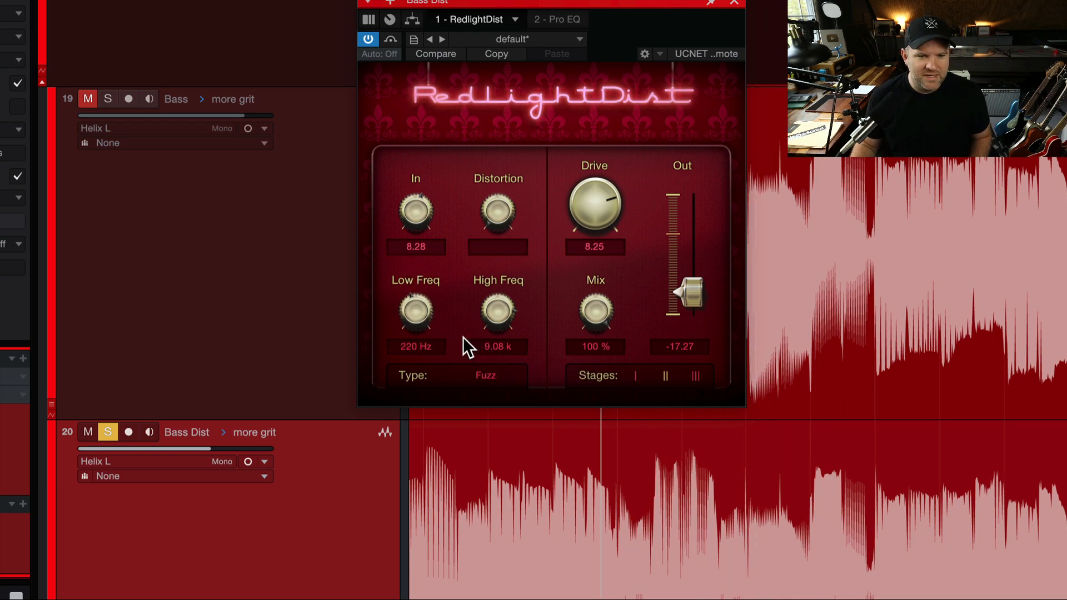
pyautogui.doubleClick(427, 309)
# - Compare the Bass Dist sound with its Pro EQ off and on, leave the EQ active and close the plug-in window
pyautogui.click(561, 20)
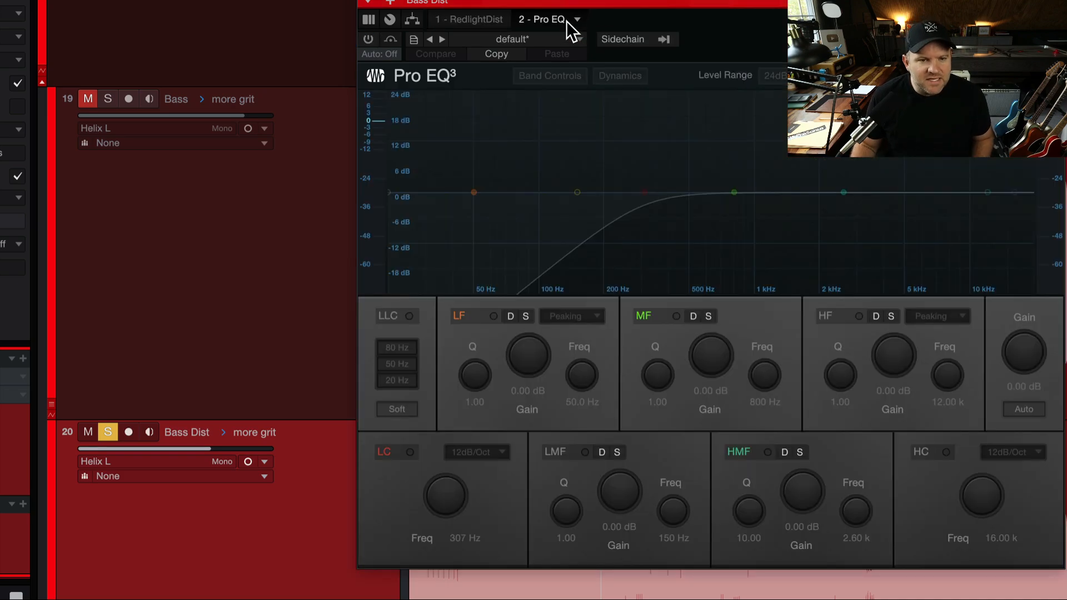
pyautogui.click(369, 40)
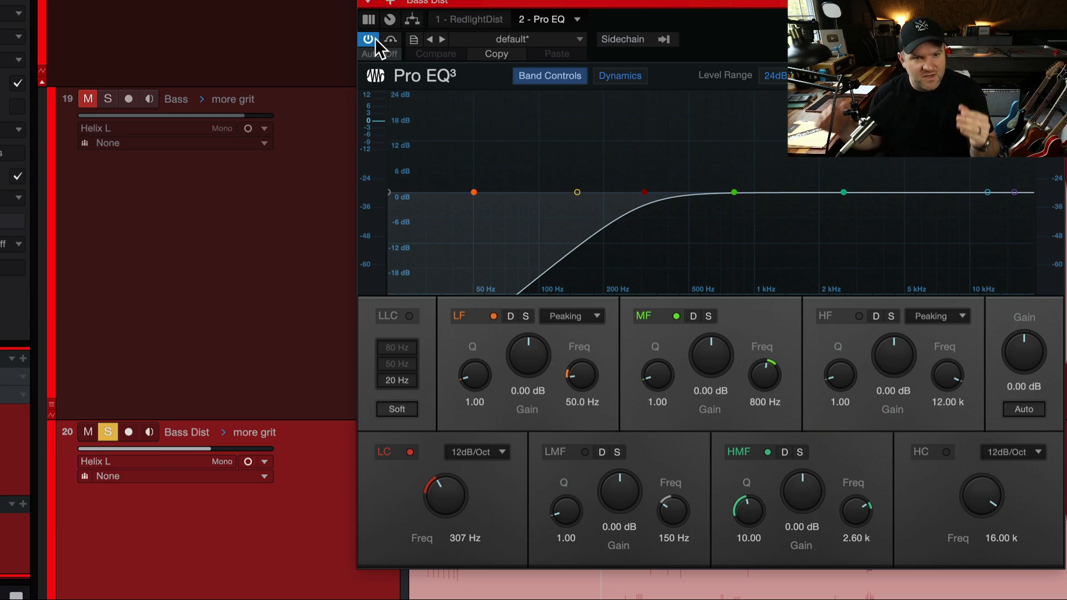
pyautogui.click(375, 38)
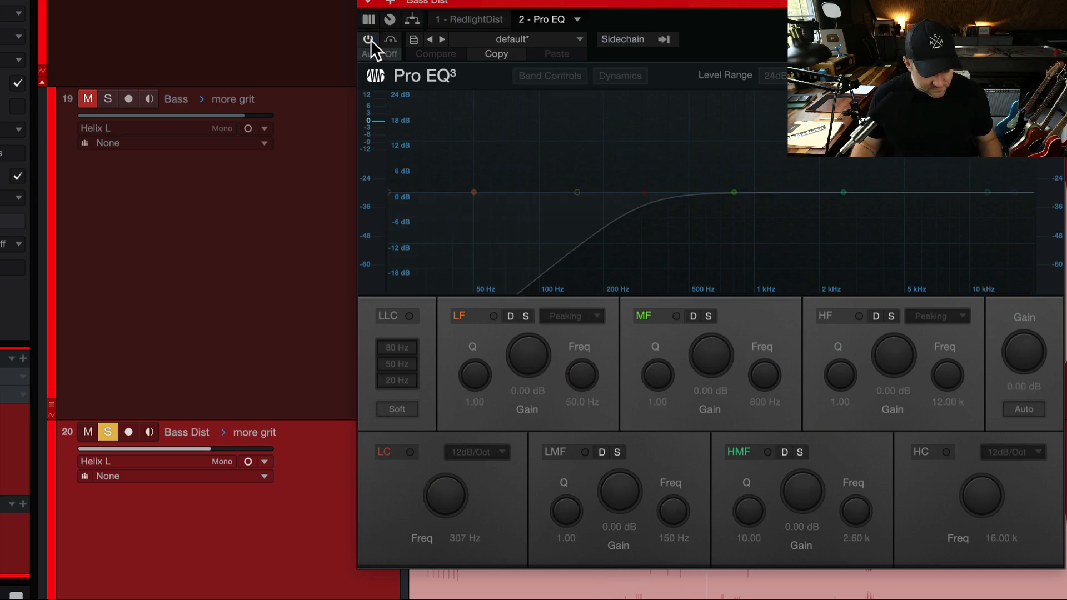
pyautogui.click(371, 39)
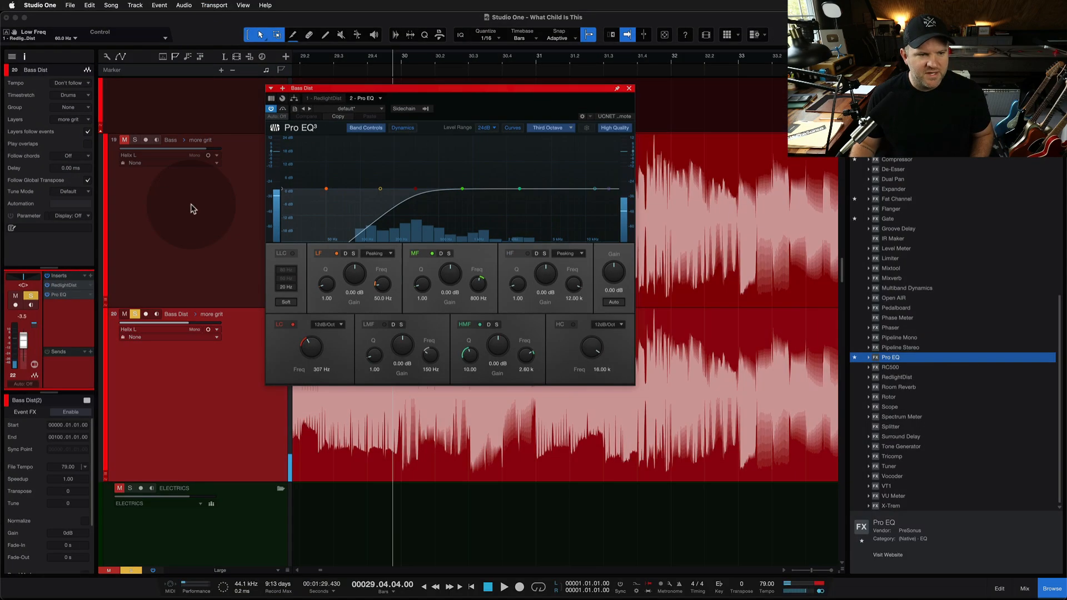
pyautogui.click(629, 89)
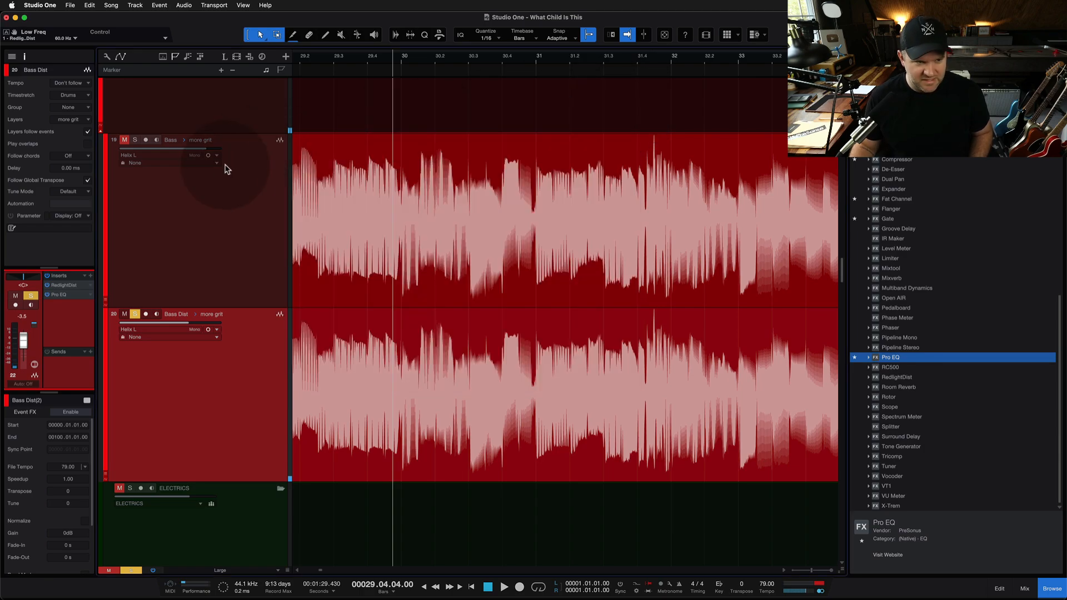
# - Solo the Bass track alongside Bass Dist and set the Bass Dist volume to -4.6 during playback
pyautogui.click(212, 167)
pyautogui.click(135, 140)
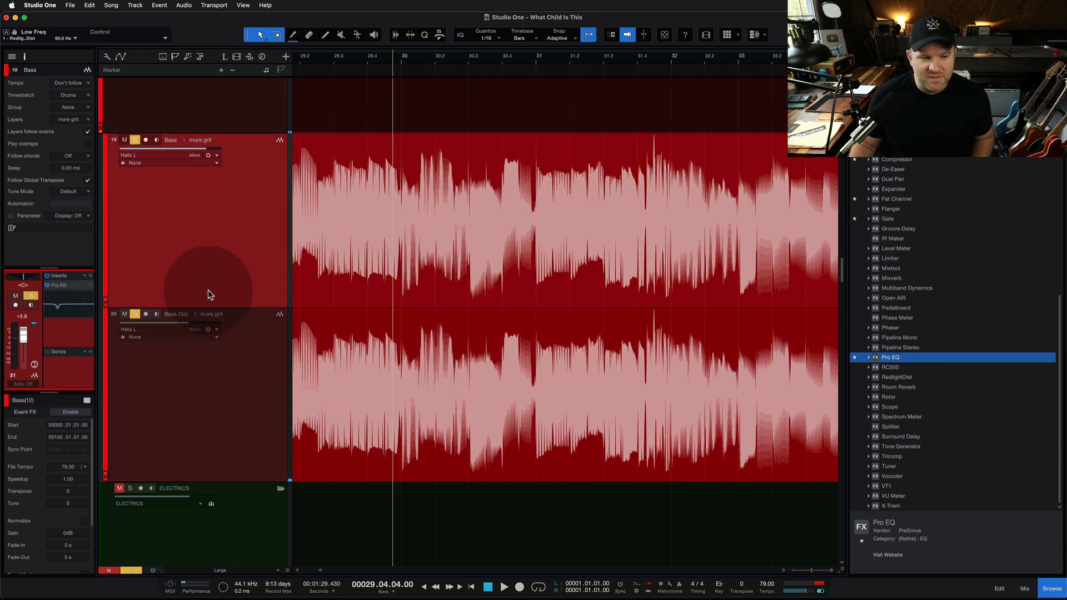
pyautogui.press('space')
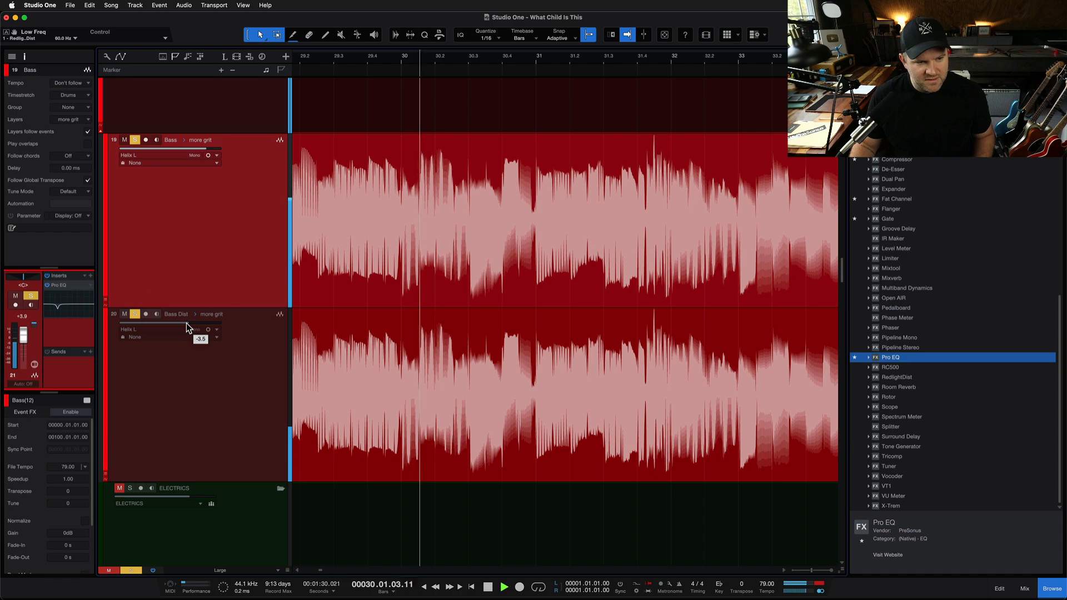
pyautogui.moveTo(185, 323)
pyautogui.mouseDown()
pyautogui.moveTo(204, 325)
pyautogui.moveTo(186, 325)
pyautogui.mouseUp()
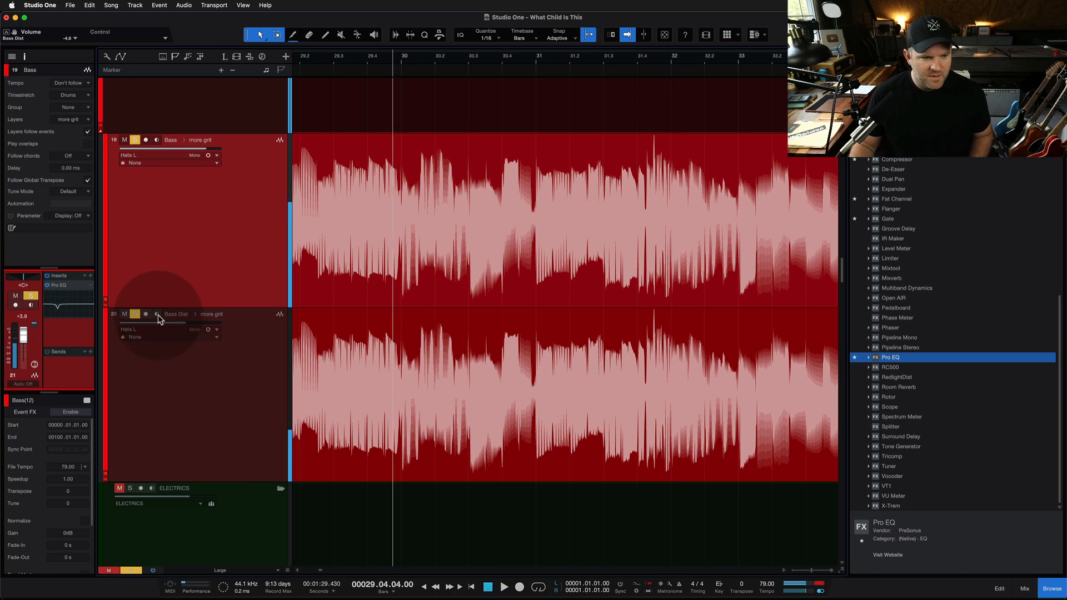
pyautogui.press('space')
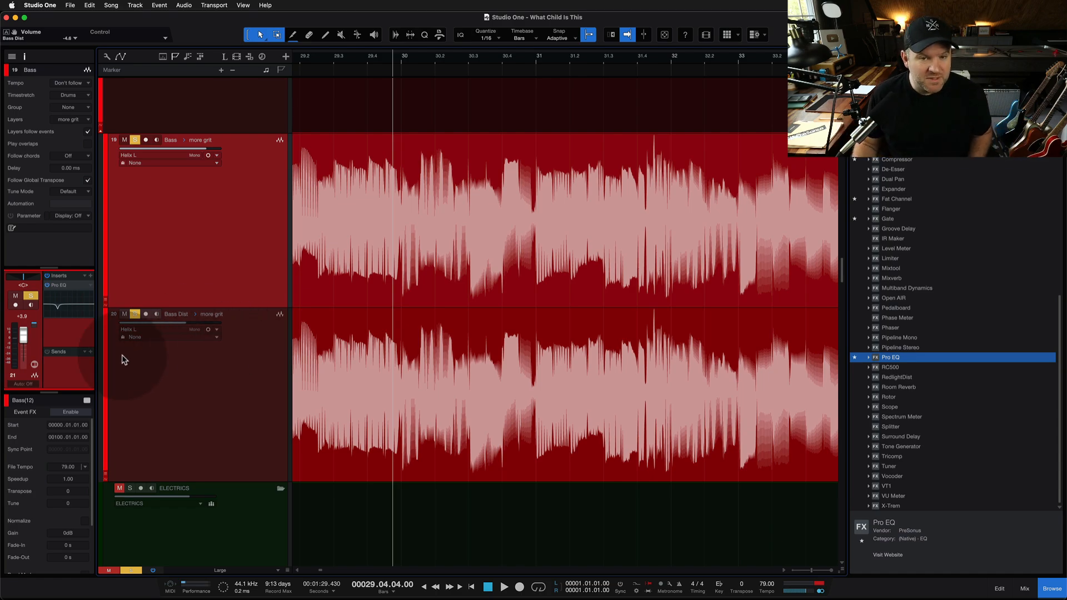
# - Play the soloed Bass track while switching the Bass Dist solo off and on to compare the added grit
pyautogui.click(354, 360)
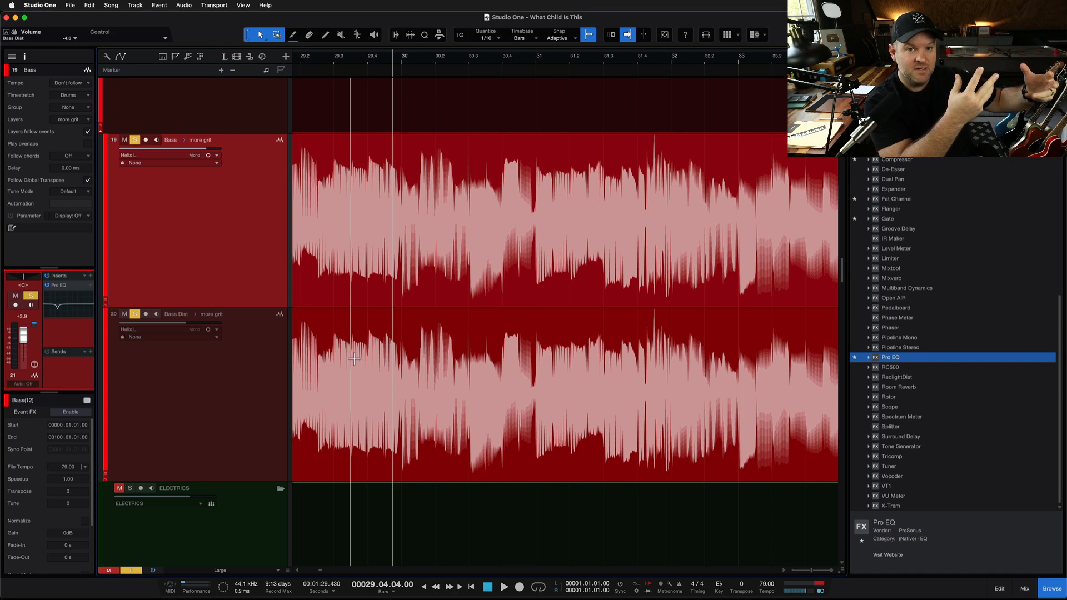
pyautogui.click(136, 314)
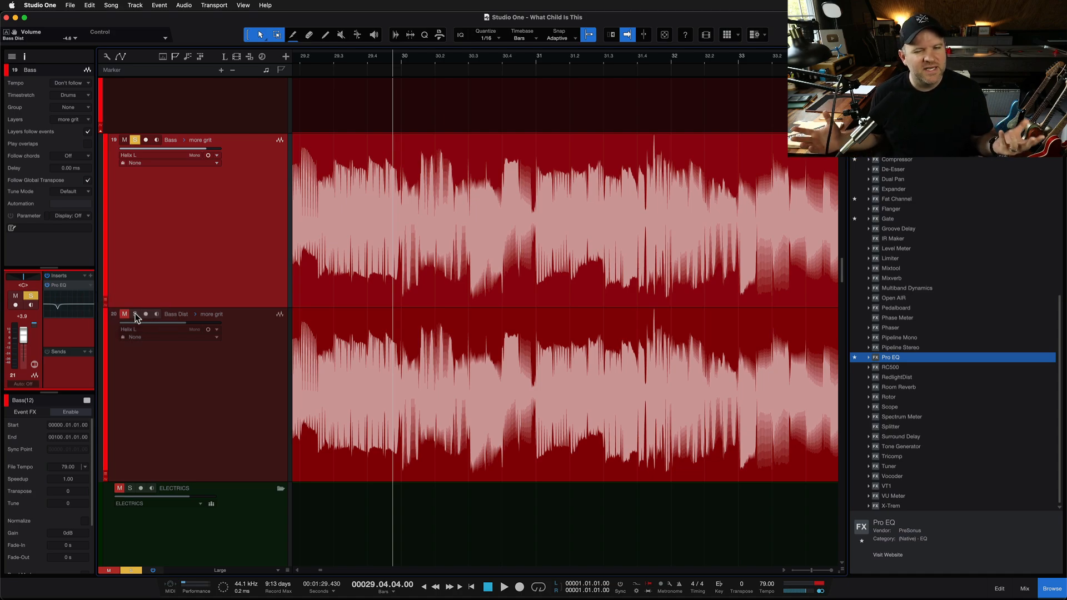
pyautogui.click(135, 314)
pyautogui.press('space')
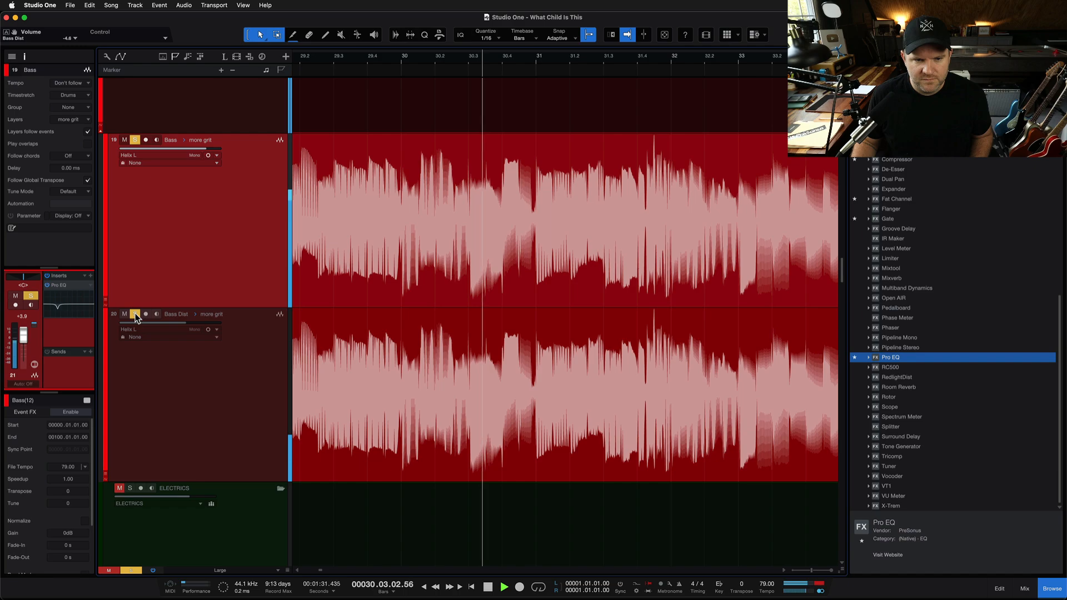
pyautogui.click(136, 315)
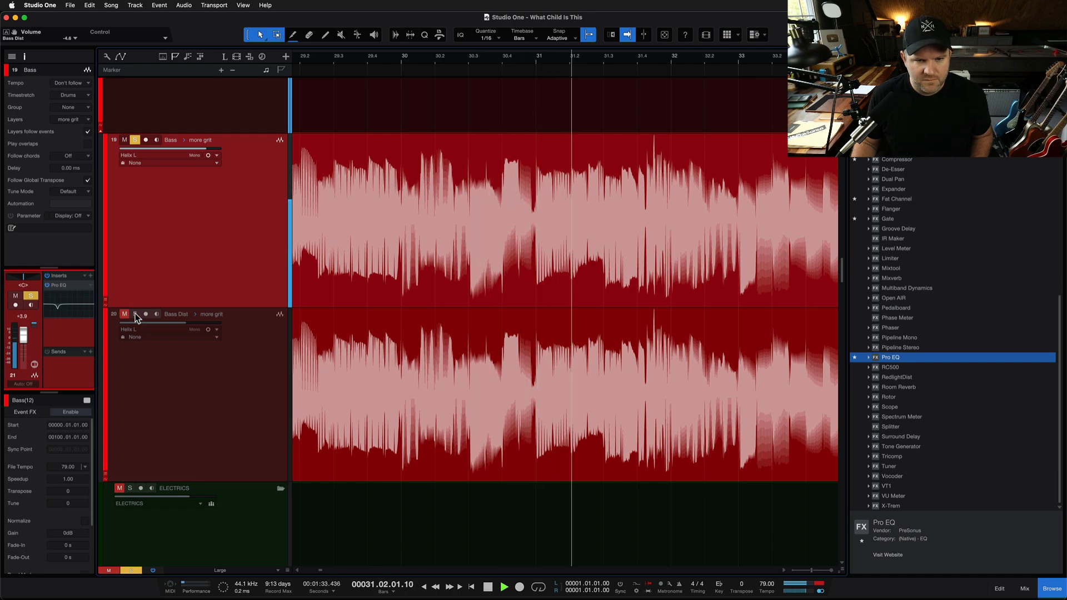
pyautogui.click(136, 315)
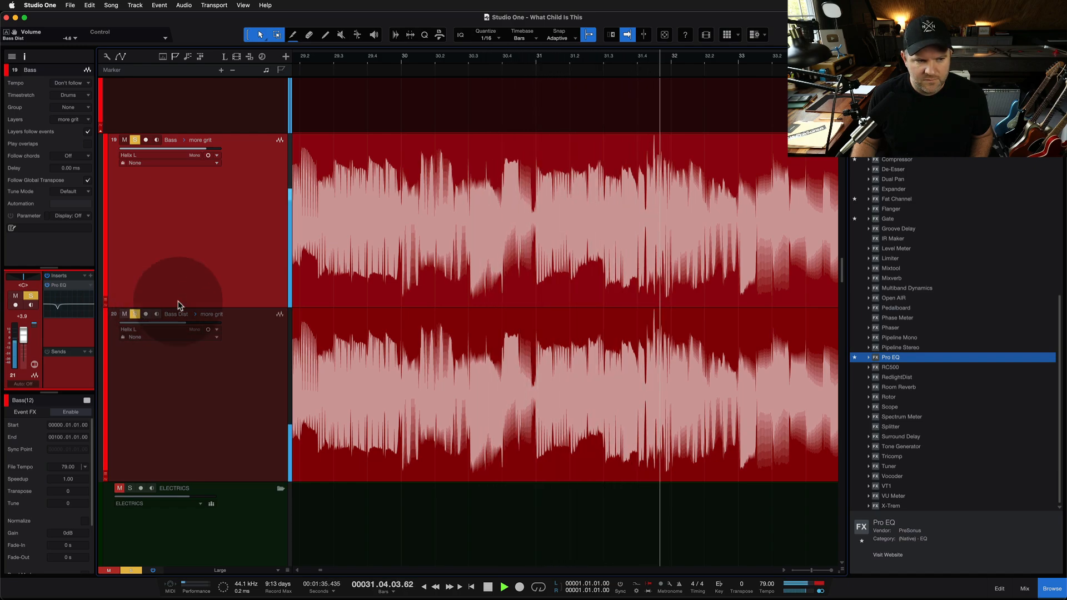
pyautogui.press('space')
# - Clear all solos and play the full mix from the end of bar 29
pyautogui.hotkey('shift', 's')
pyautogui.click(418, 297)
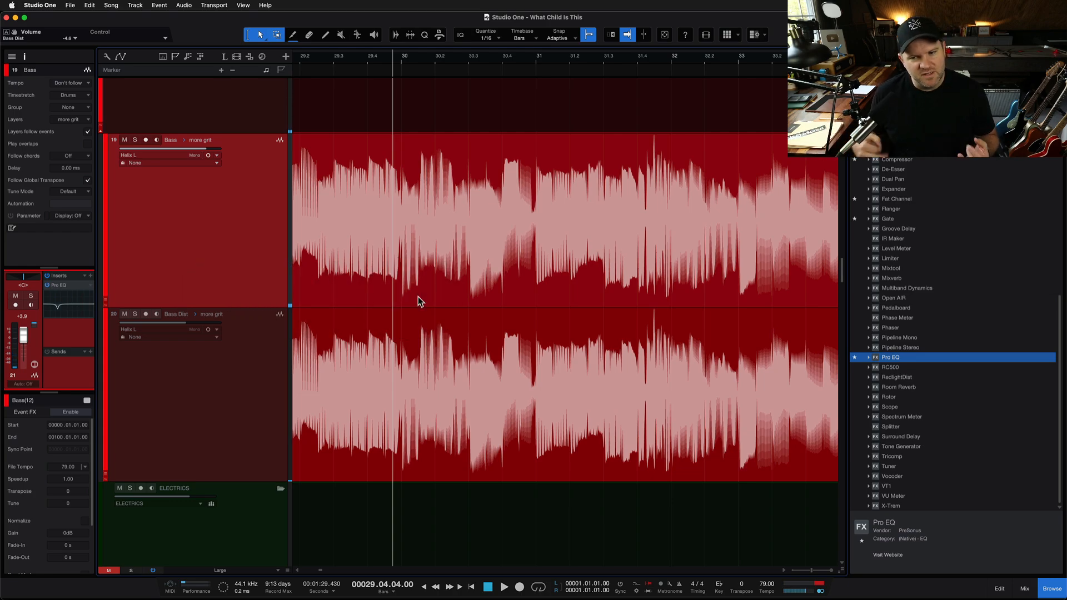
pyautogui.press('space')
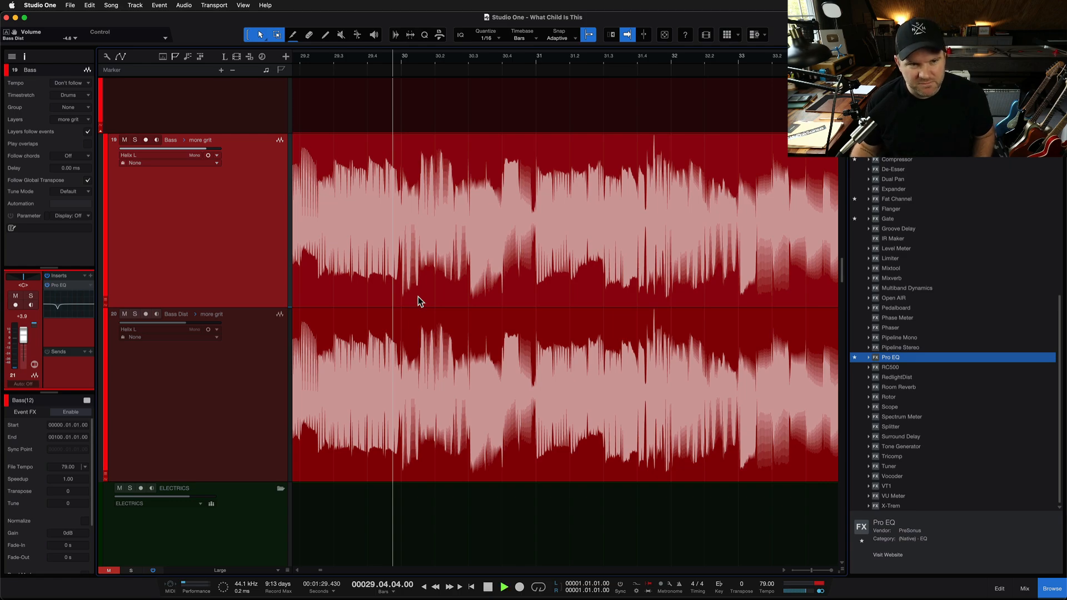
pyautogui.click(471, 297)
pyautogui.hscroll(10, 469, 295)
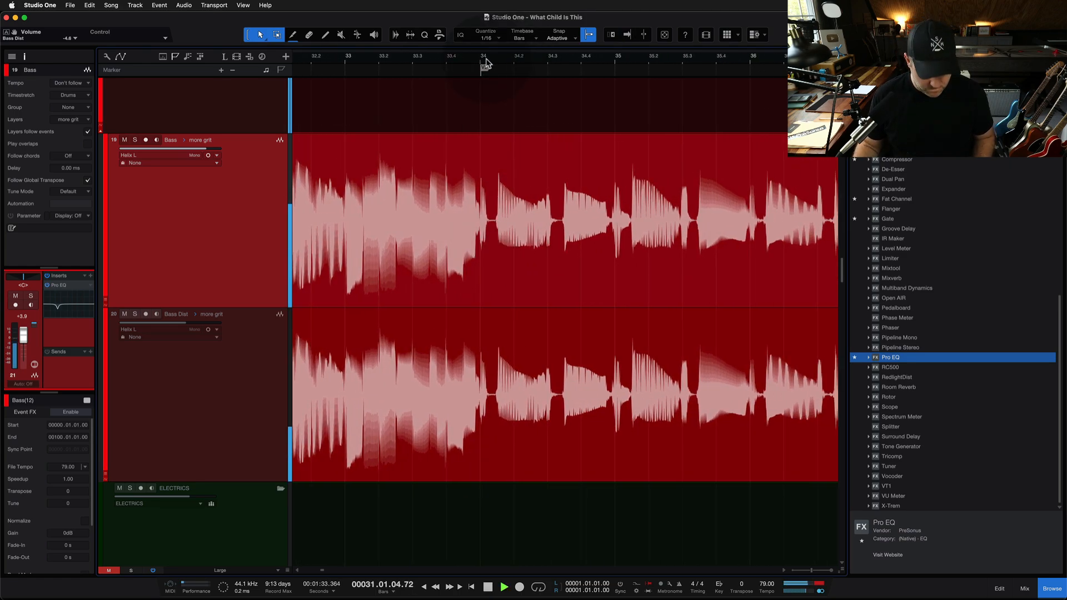
pyautogui.press('space')
# - Play the mix from the start of bar 34 and solo the Bass and Bass Dist tracks together during playback
pyautogui.click(487, 61)
pyautogui.scroll(5, 493, 147)
pyautogui.click(524, 315)
pyautogui.press('space')
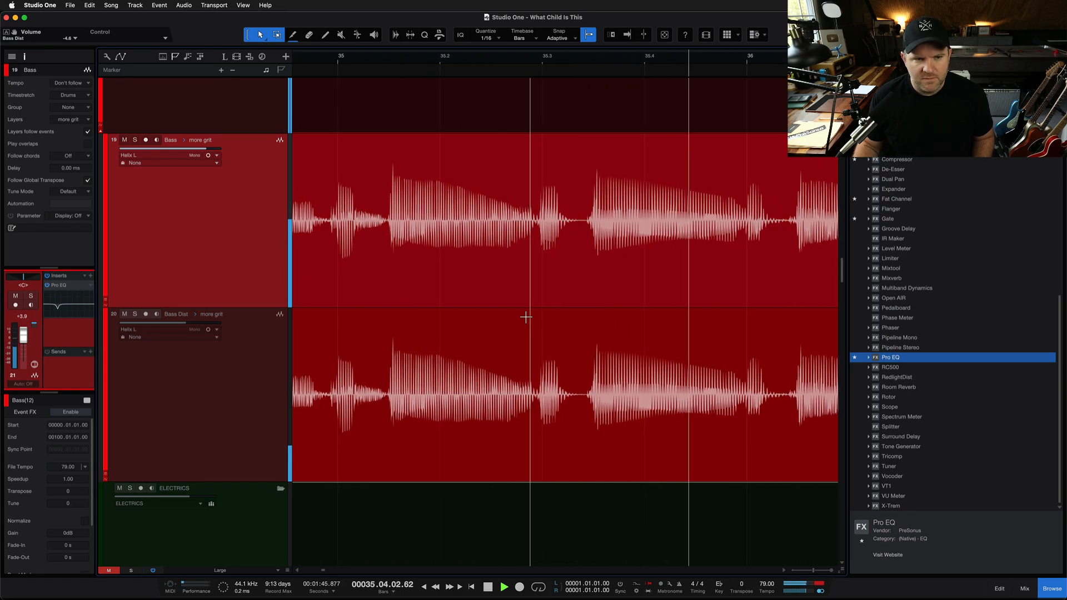
pyautogui.keyDown('shift'); pyautogui.click(198, 385); pyautogui.keyUp('shift')
pyautogui.press('s')
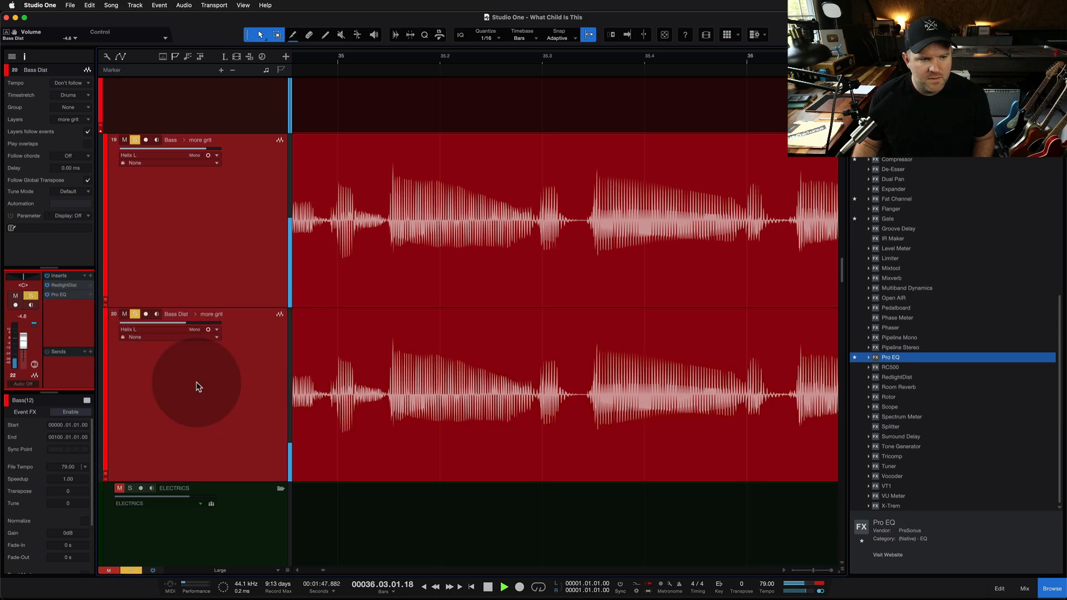
pyautogui.press('space')
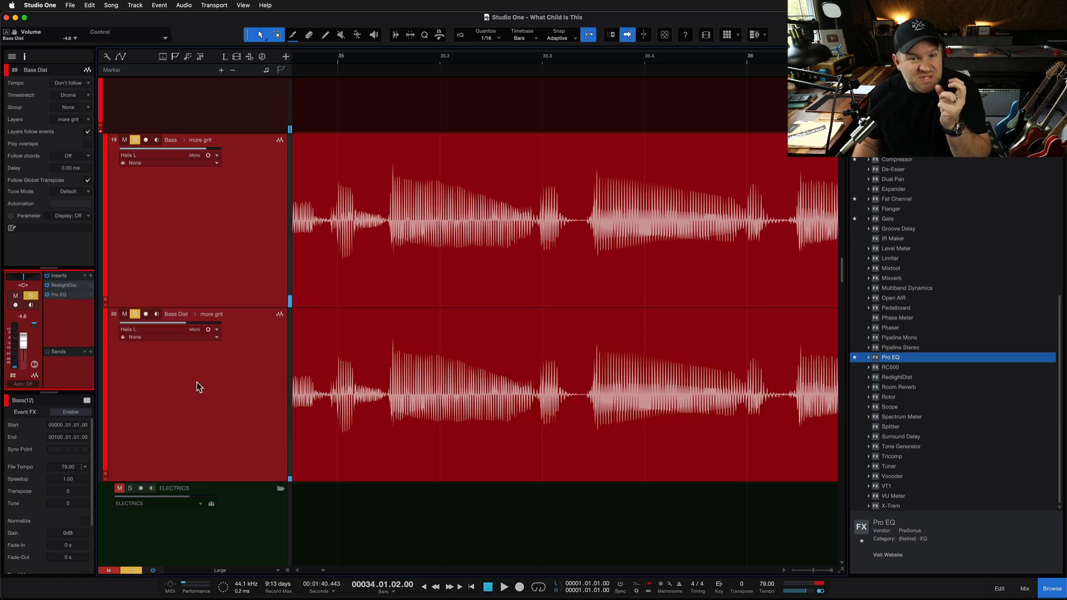
# - Turn off snapping and split the Bass Dist event in the gap near the start of bar 34, at about 34.01.02.65
pyautogui.click(421, 367)
pyautogui.click(547, 352)
pyautogui.press('w')
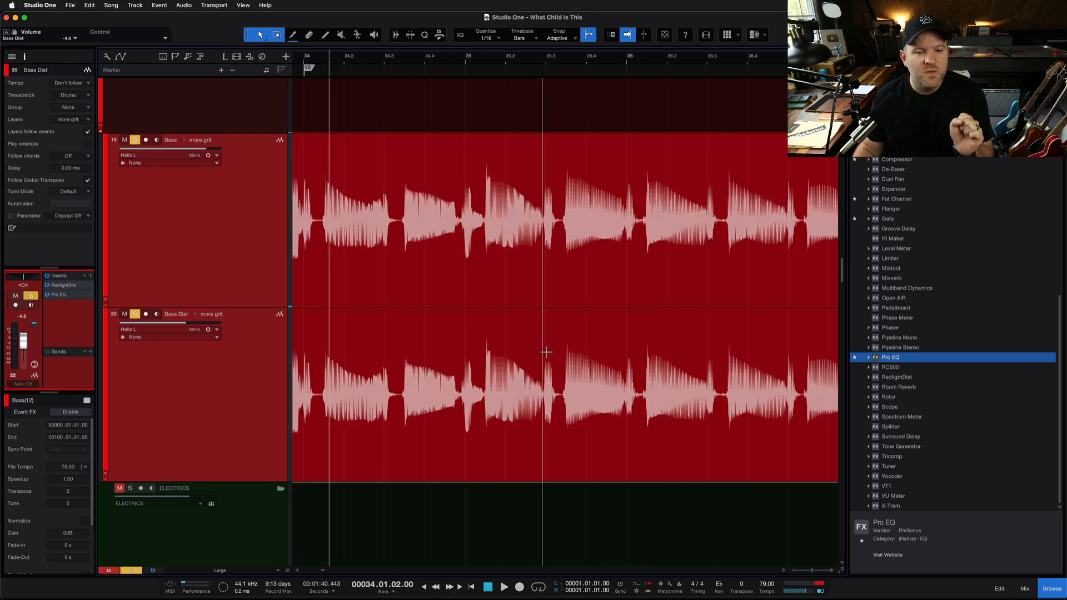
pyautogui.click(514, 357)
pyautogui.hscroll(-2, 514, 357)
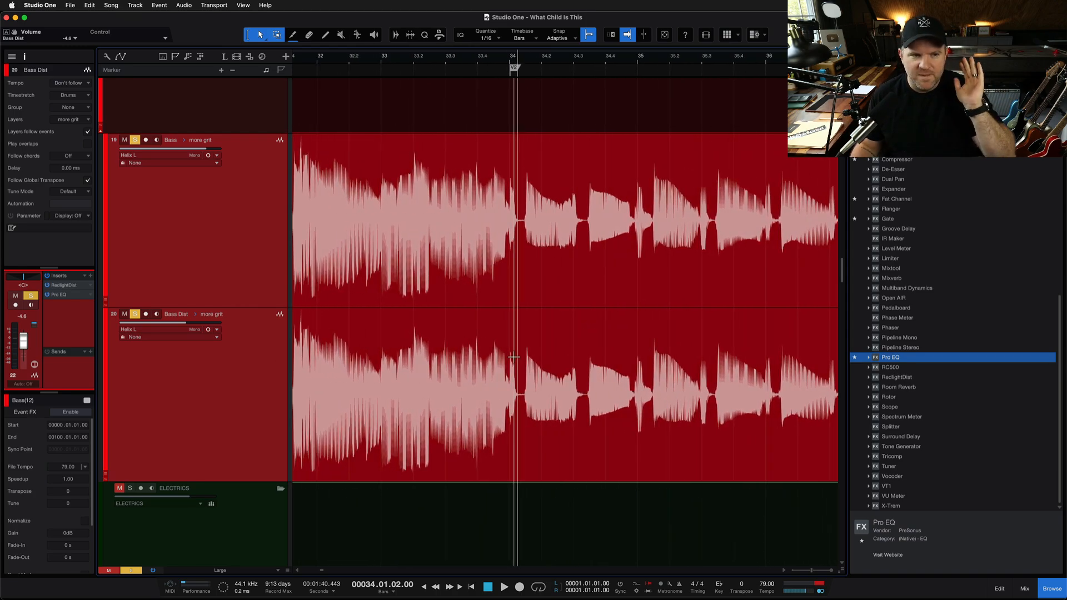
pyautogui.press('e')
pyautogui.press('e')
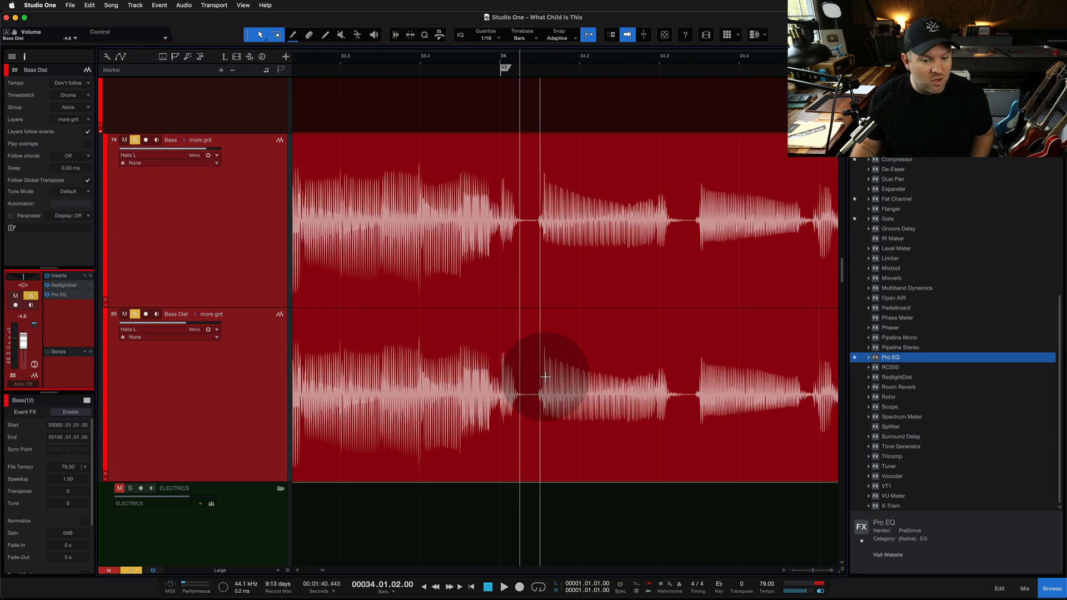
pyautogui.press('n')
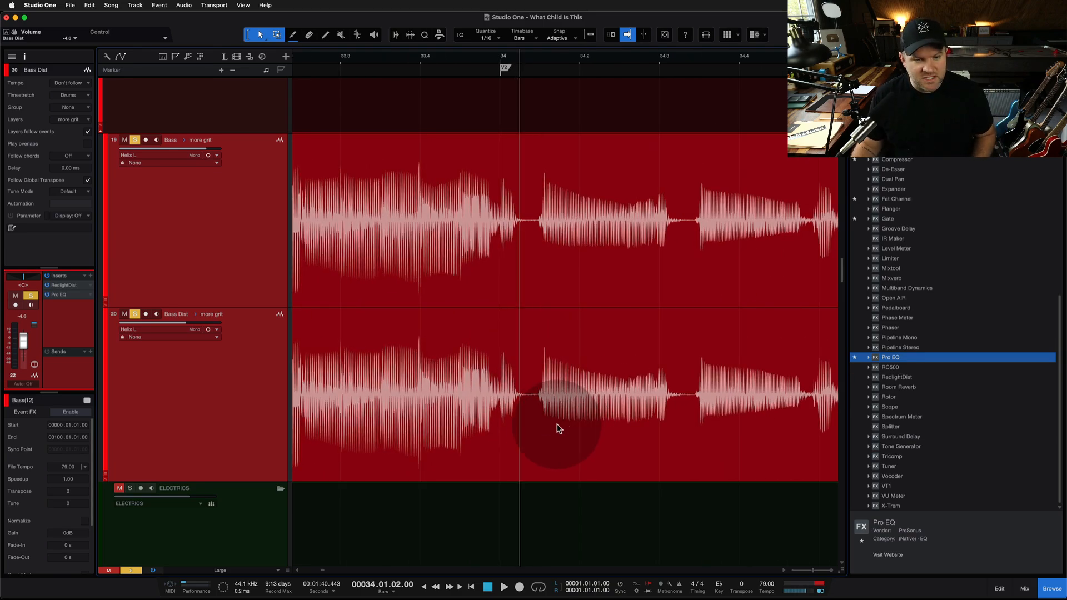
pyautogui.keyDown('alt'); pyautogui.click(533, 418); pyautogui.keyUp('alt')
# - Split the Bass Dist event in the gap within bar 42, after the second chorus marker, at about 42.03.02.30
pyautogui.press('w')
pyautogui.hscroll(7, 597, 431)
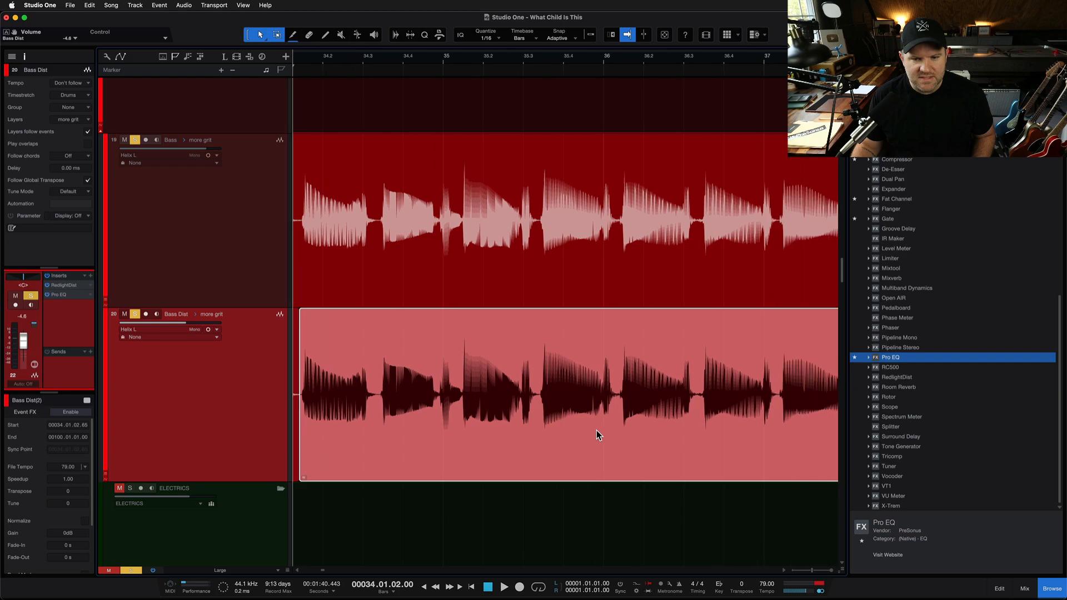
pyautogui.press('w')
pyautogui.press('w')
pyautogui.hscroll(5, 597, 430)
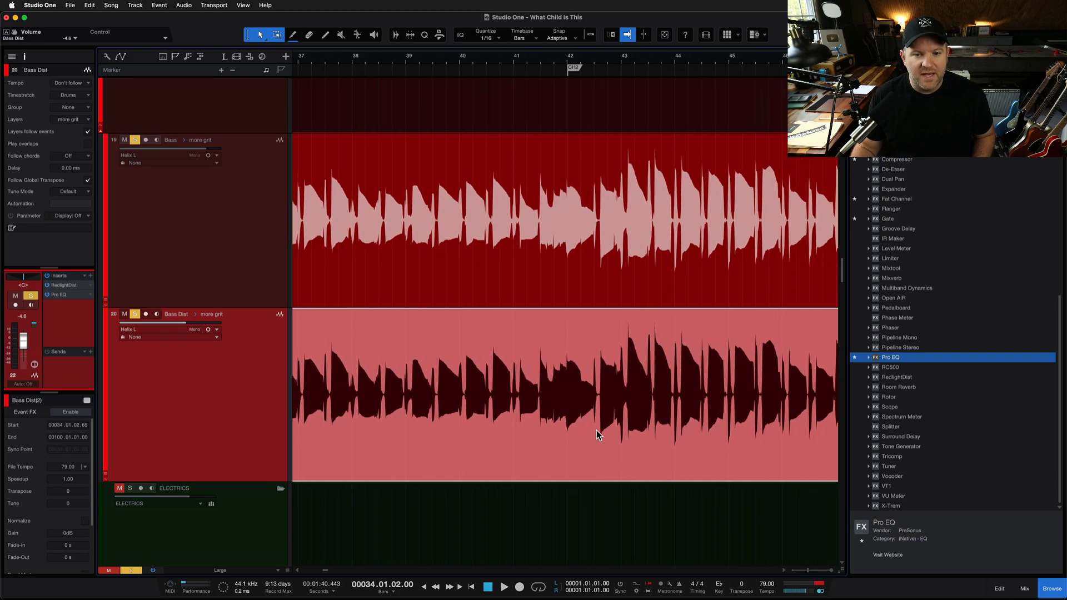
pyautogui.keyDown('alt'); pyautogui.click(552, 421); pyautogui.keyUp('alt')
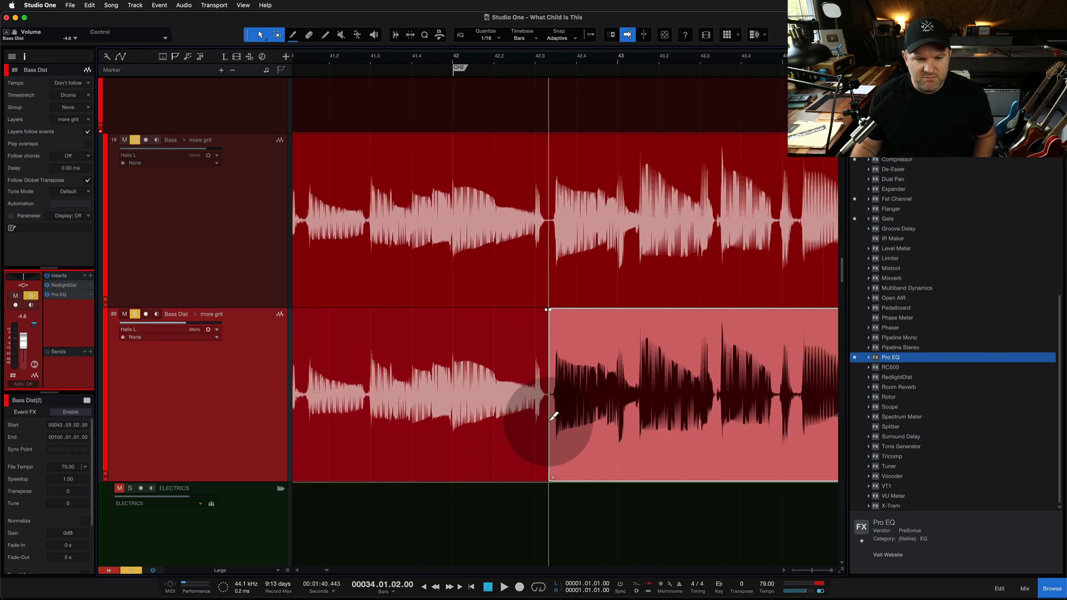
# - Mute the Bass Dist event between the two splits, from bar 34 to bar 42
pyautogui.press('e')
pyautogui.hscroll(-4, 482, 443)
pyautogui.click(512, 449)
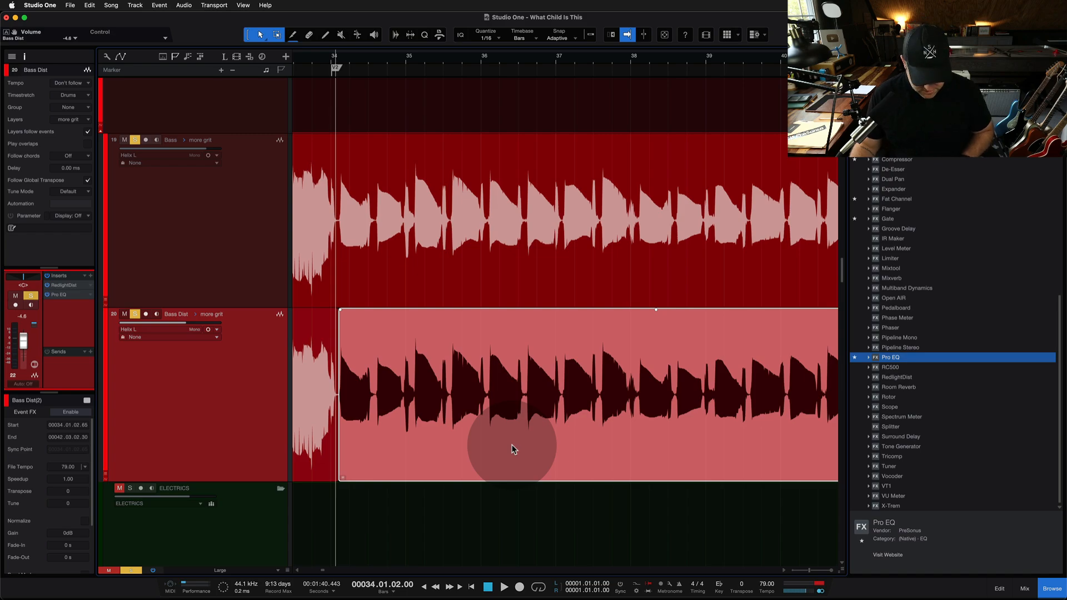
pyautogui.hotkey('shift', 'm')
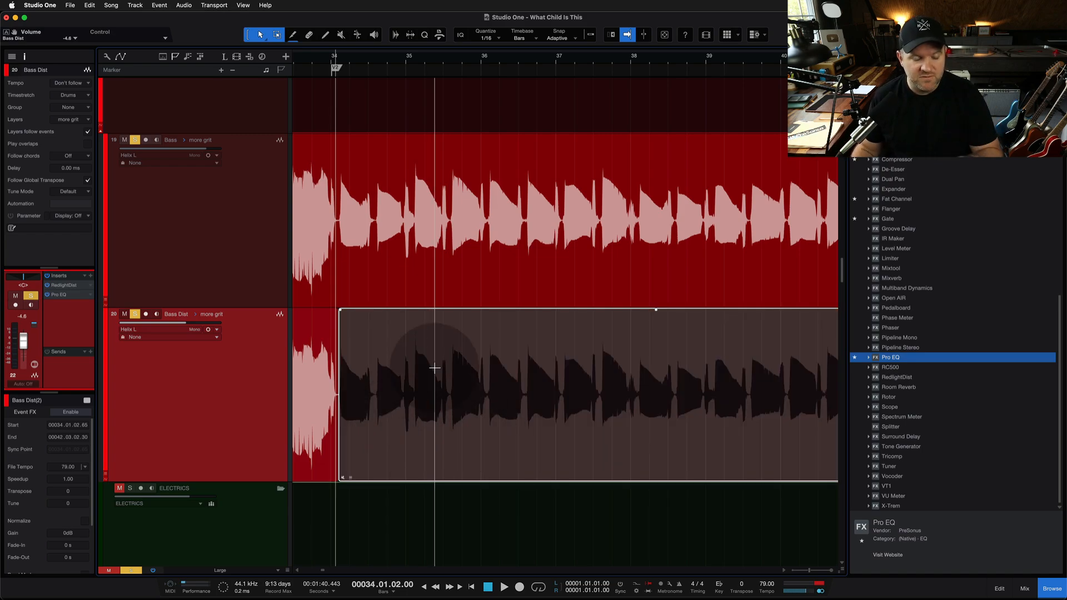
# - Play the soloed bass tracks from about 33.02.01.76 across the start of the muted Bass Dist event
pyautogui.hscroll(-5, 434, 368)
pyautogui.click(421, 61)
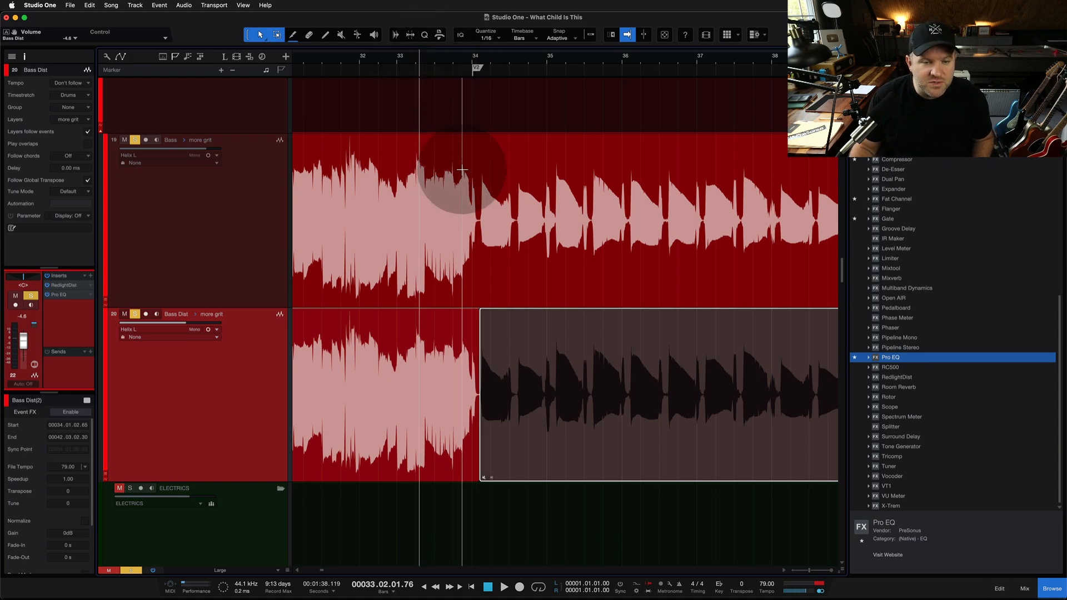
pyautogui.scroll(3, 452, 186)
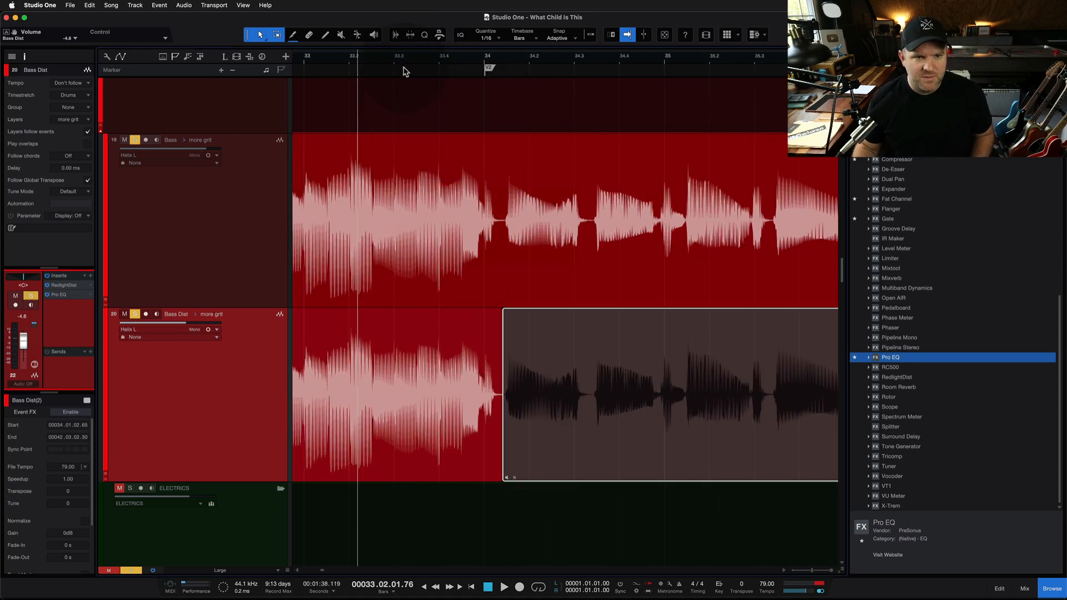
pyautogui.press('space')
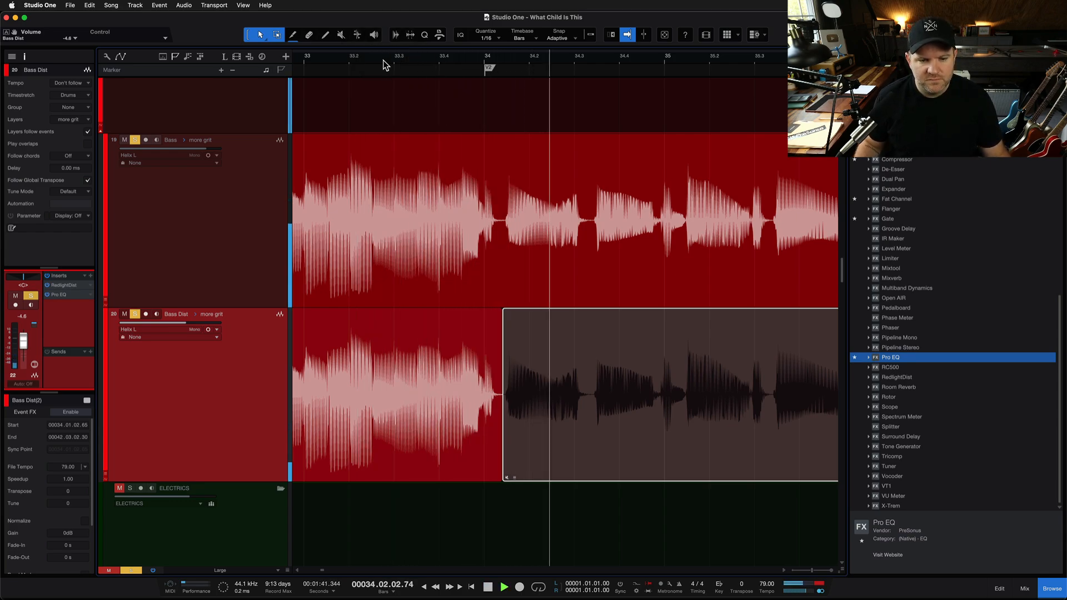
pyautogui.press('space')
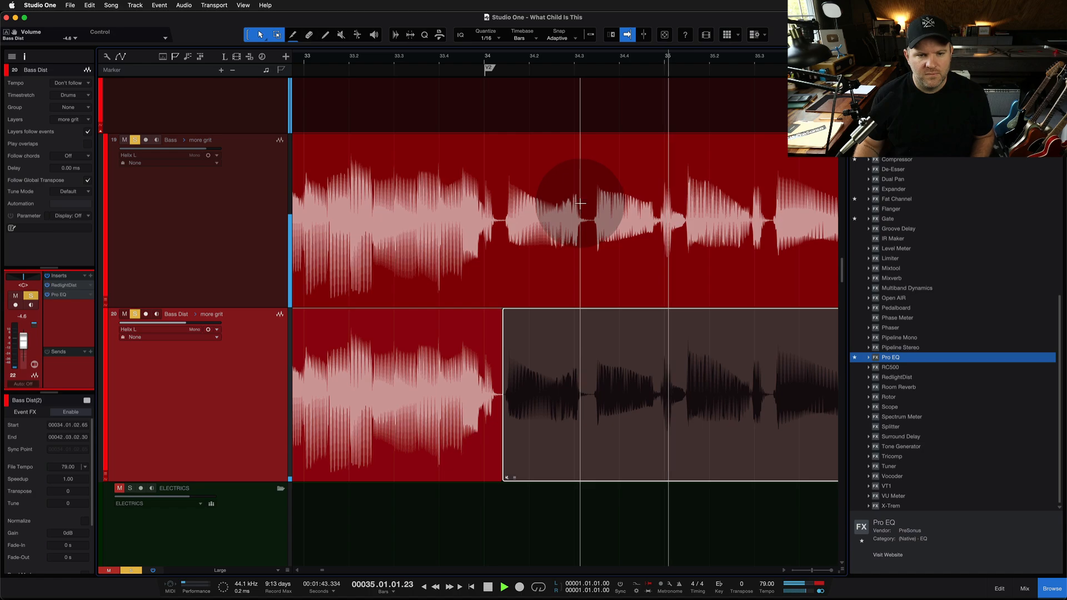
# - Extend the start of the muted Bass Dist event back to just before bar 34, at about 33.04.04.90
pyautogui.scroll(5, 503, 447)
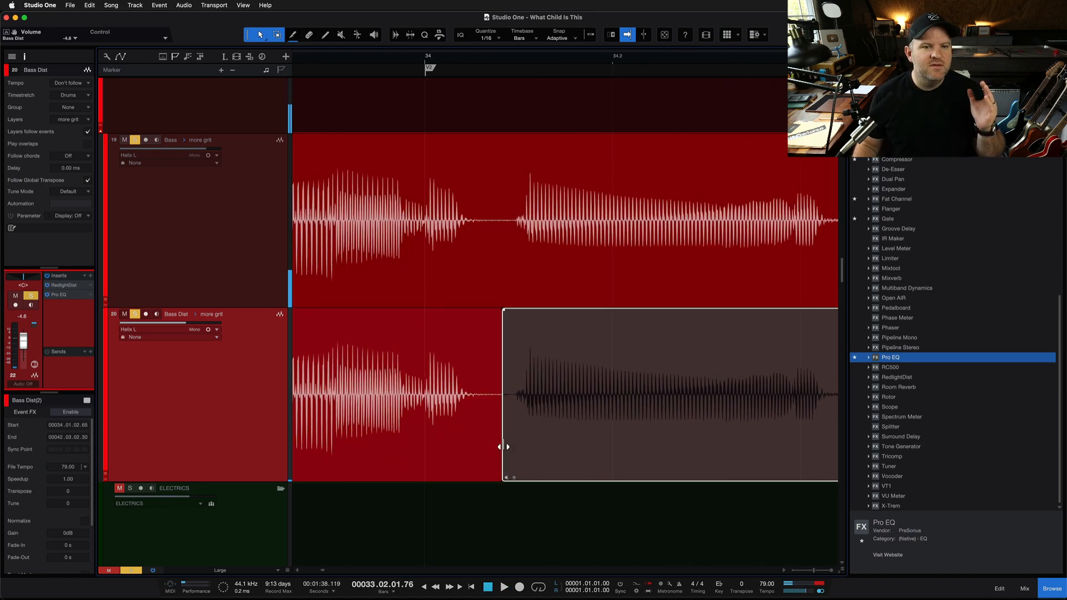
pyautogui.moveTo(503, 447); pyautogui.dragTo(422, 461)
pyautogui.scroll(-5, 456, 451)
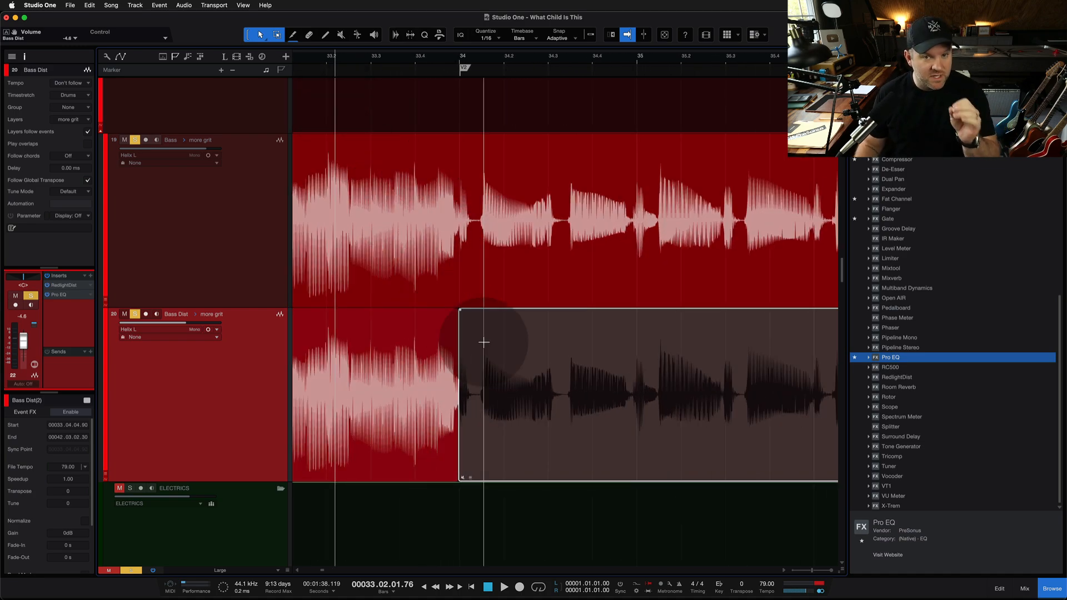
# - Play the soloed bass tracks from about 33.01.03.65 through the adjusted mute point and into the muted section
pyautogui.hscroll(-5, 481, 322)
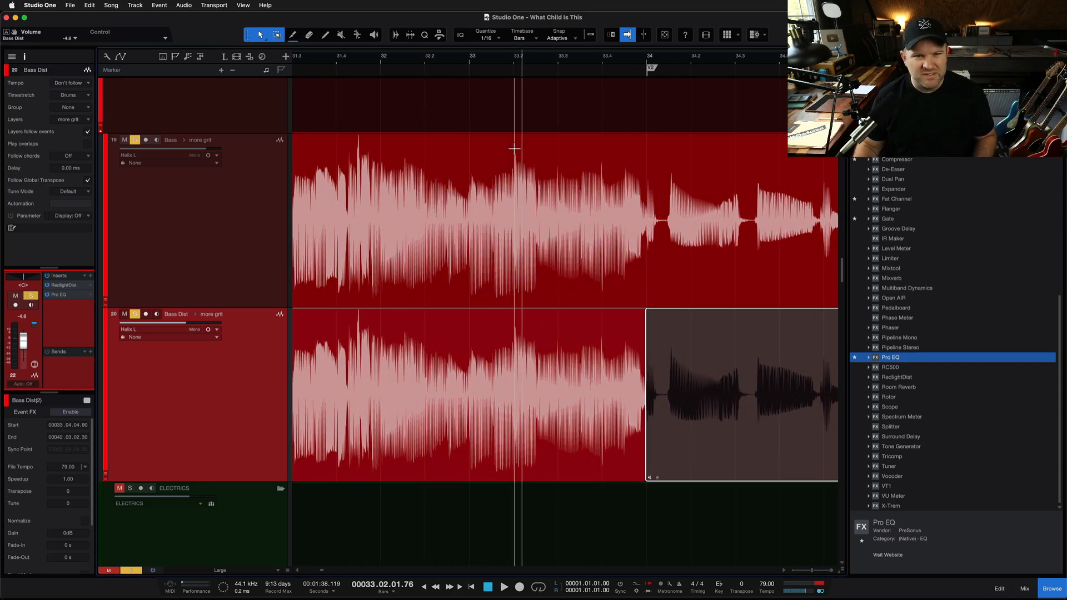
pyautogui.click(500, 60)
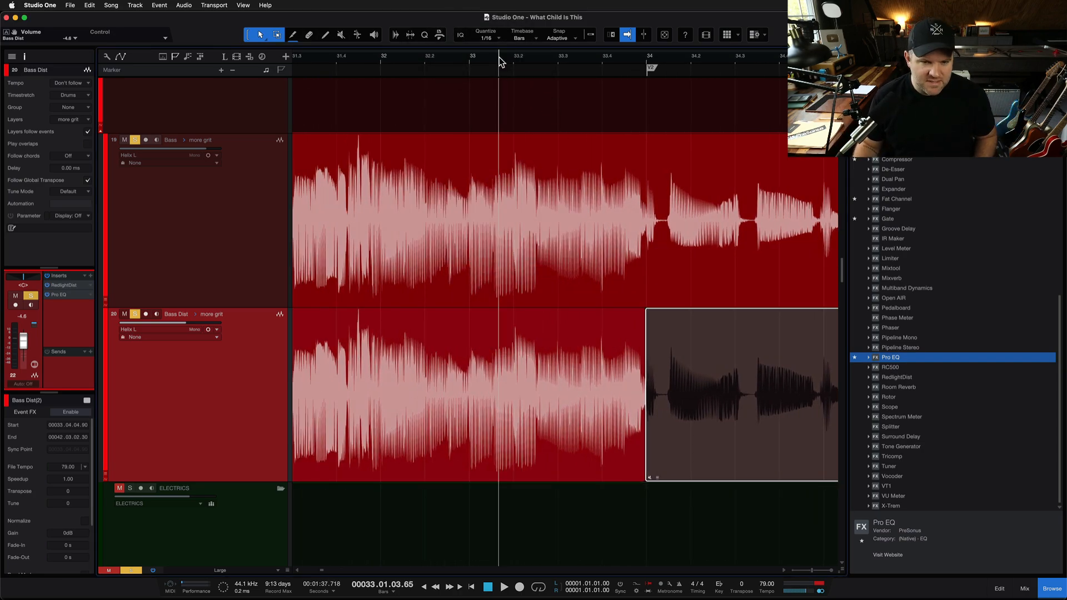
pyautogui.press('space')
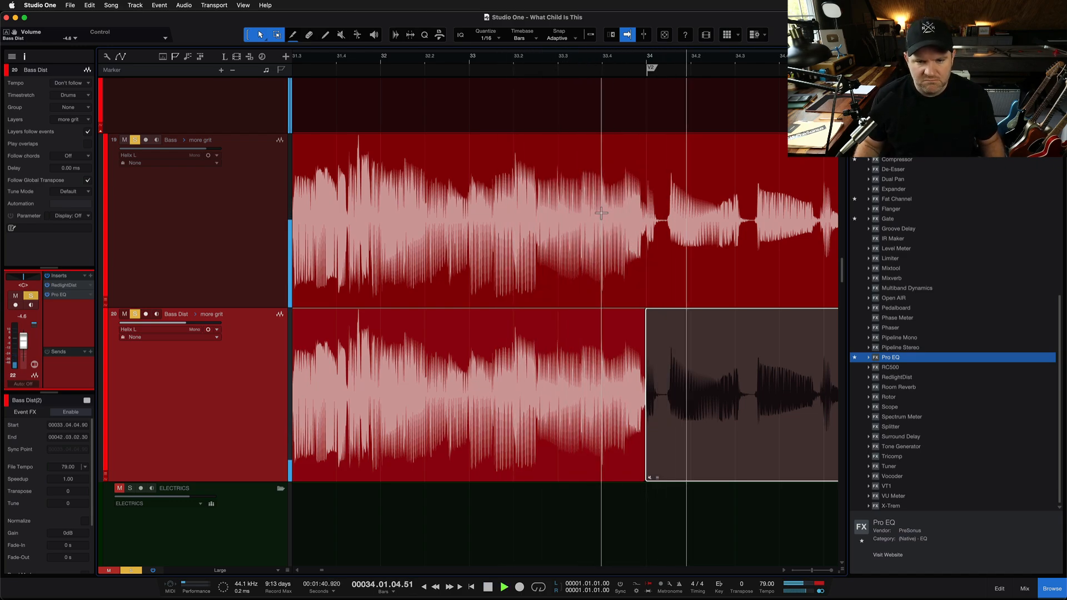
pyautogui.click(600, 321)
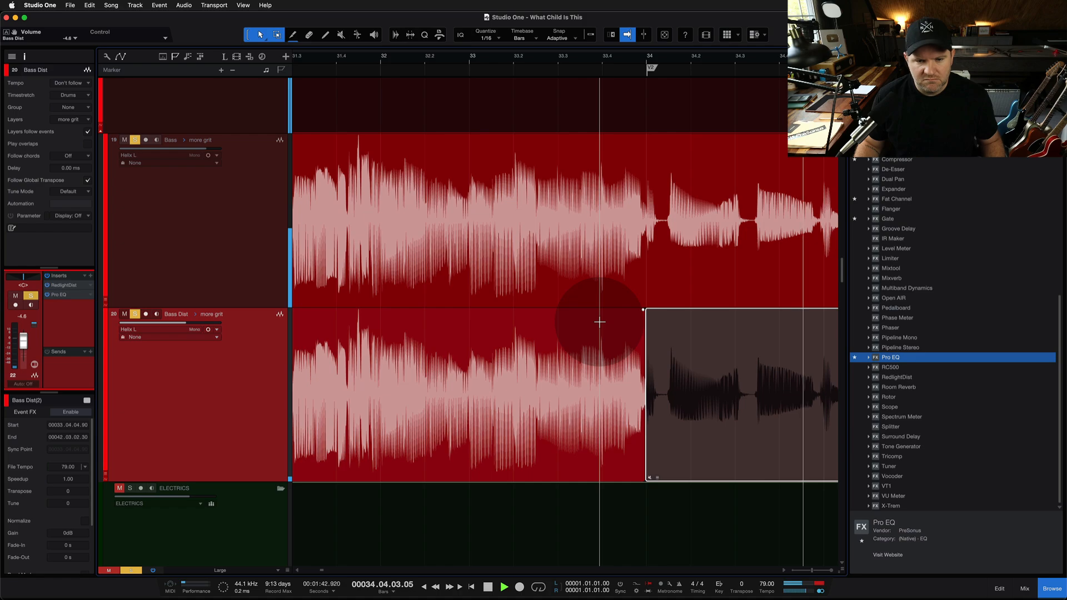
pyautogui.hscroll(9, 600, 322)
pyautogui.press('space')
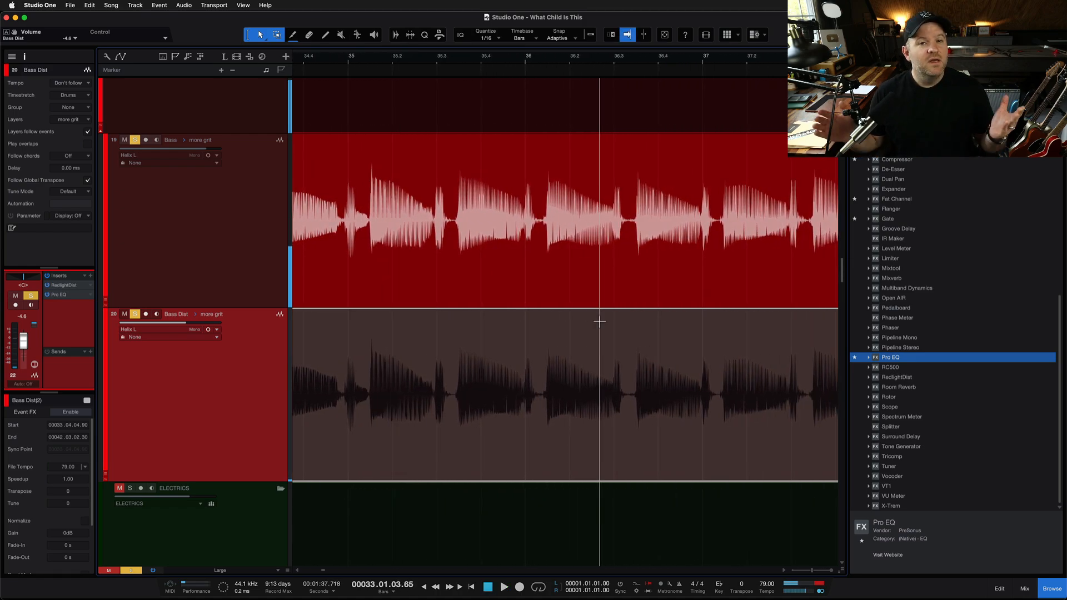